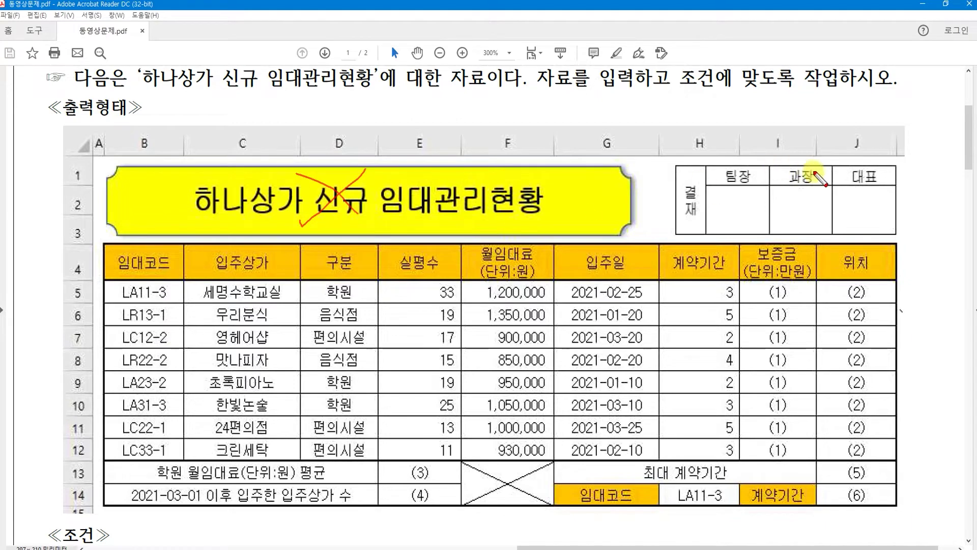
Mark the 과장 approval box, the LA11-3 code and the columns from 입주상가 to 계약기간 with the red pen, and clear the marks
drag(767, 176, 806, 209)
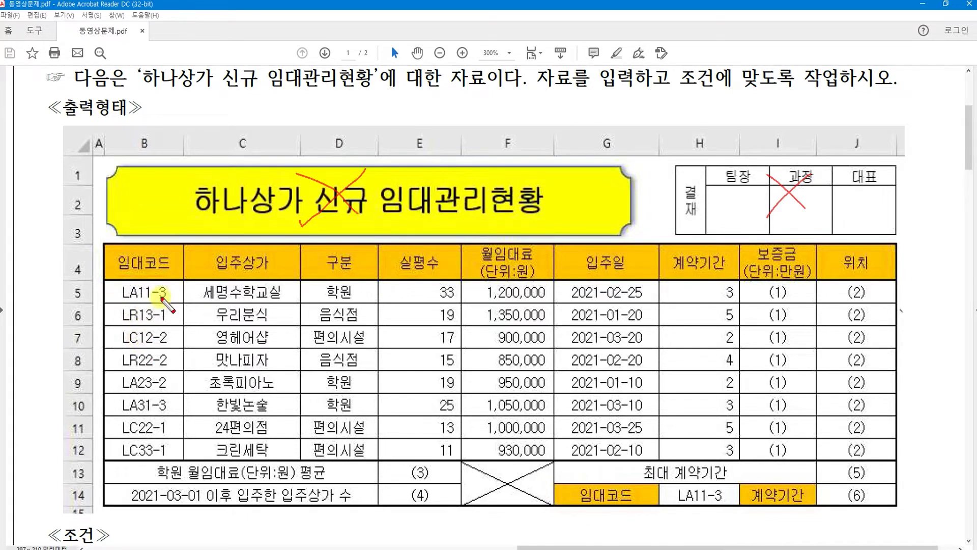
mouse_move(133, 300)
mouse_down()
mouse_move(116, 288)
mouse_move(135, 281)
mouse_move(134, 301)
mouse_up()
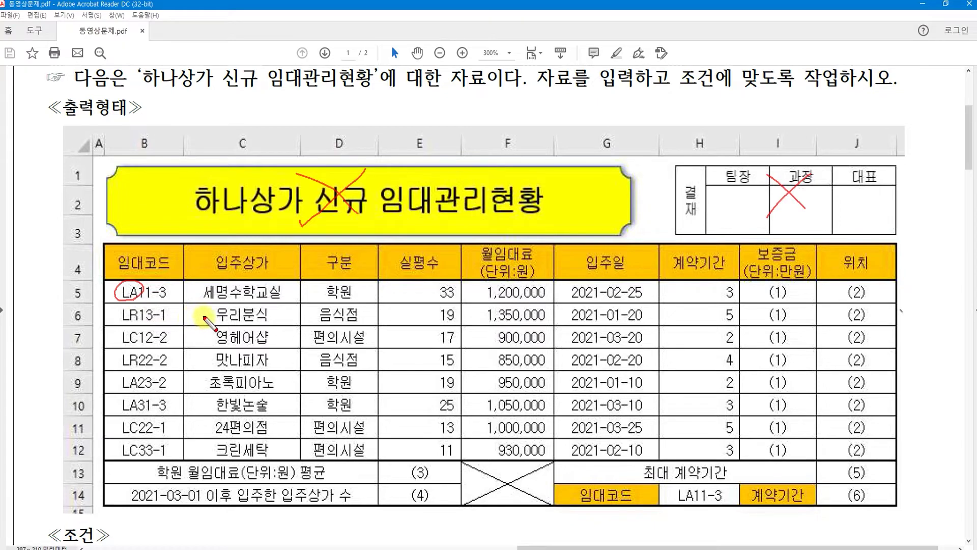
mouse_move(201, 288)
mouse_down()
mouse_move(192, 347)
mouse_move(202, 451)
mouse_up()
mouse_move(326, 288)
mouse_down()
mouse_move(308, 393)
mouse_move(325, 452)
mouse_up()
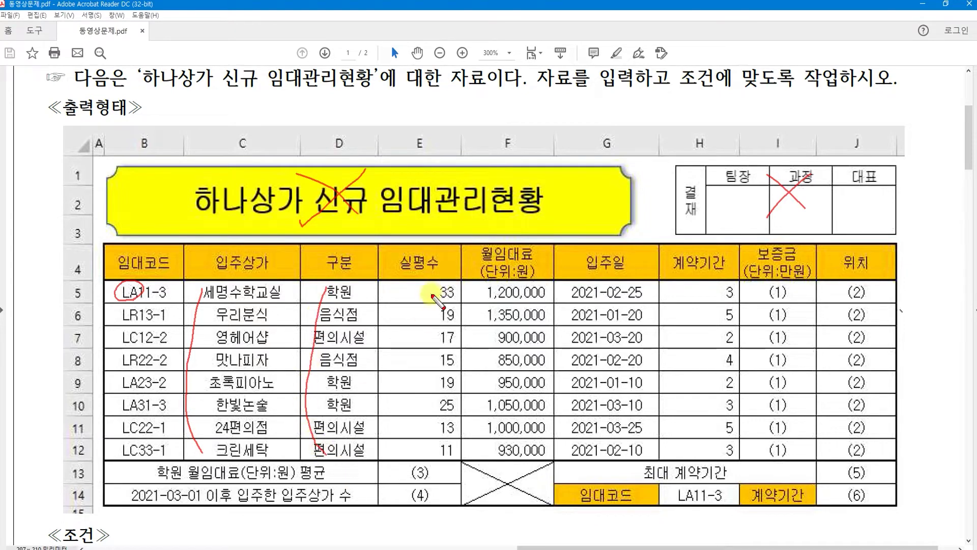
mouse_move(438, 288)
mouse_down()
mouse_move(424, 335)
mouse_move(436, 451)
mouse_up()
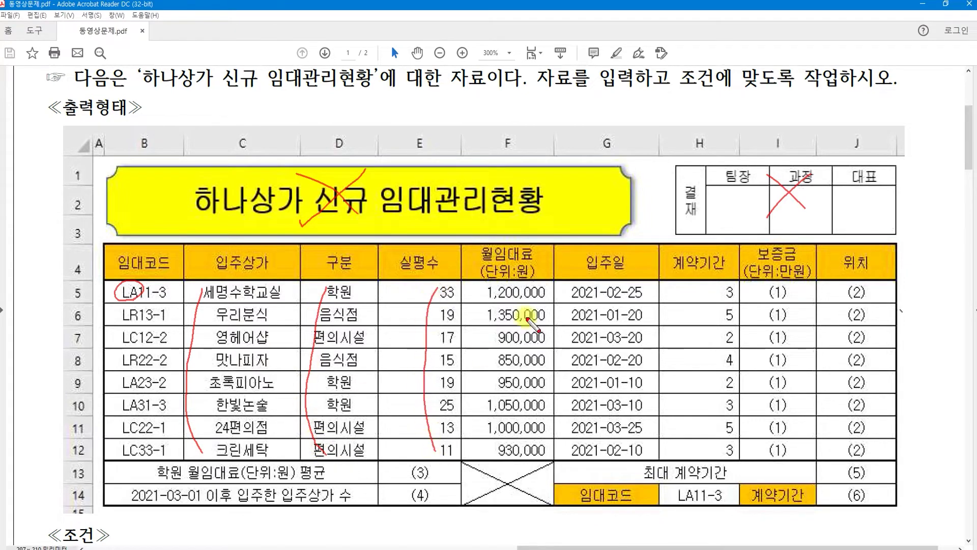
mouse_move(502, 288)
mouse_down()
mouse_move(486, 351)
mouse_move(500, 451)
mouse_up()
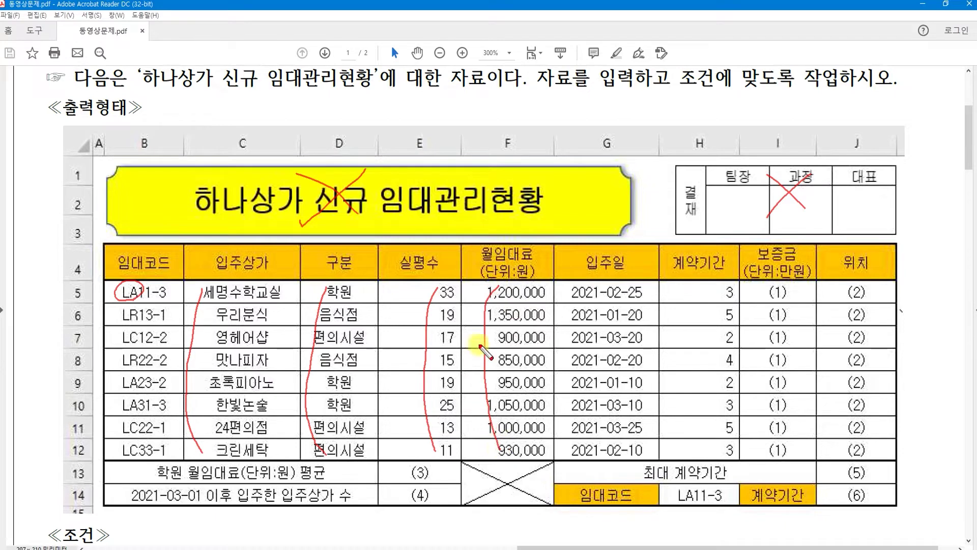
mouse_move(590, 283)
mouse_down()
mouse_move(589, 430)
mouse_move(602, 453)
mouse_up()
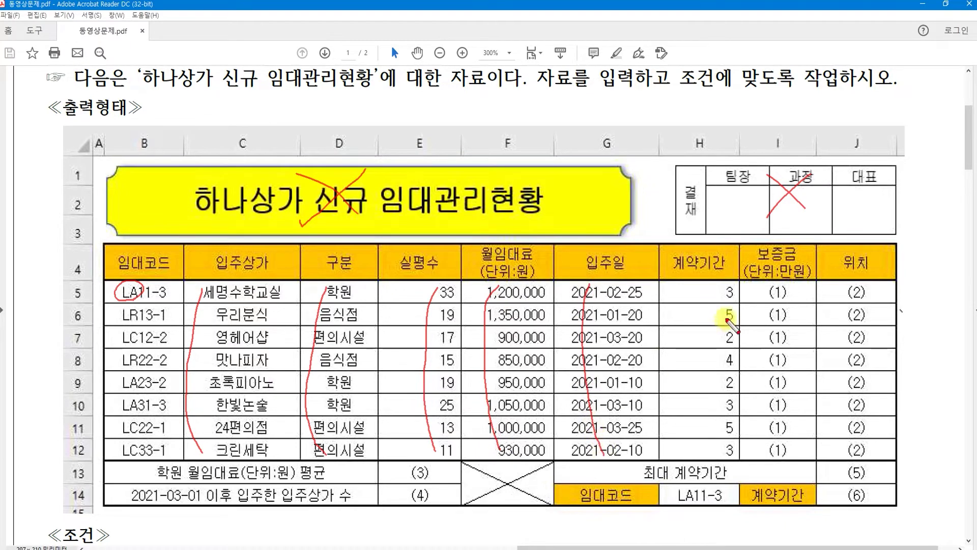
mouse_move(715, 288)
mouse_down()
mouse_move(692, 430)
mouse_move(703, 453)
mouse_up()
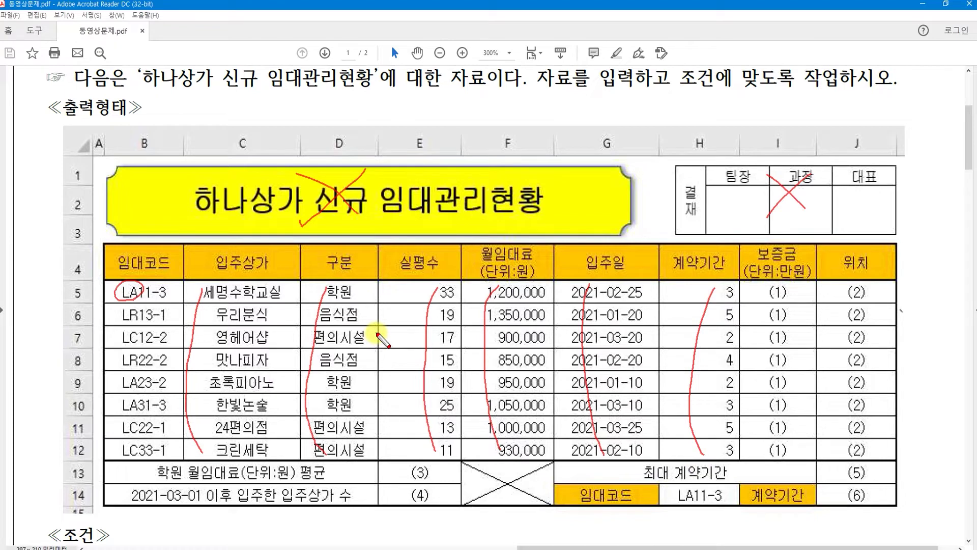
key(e)
Tick the 실평수, 월임대료 and 계약기간 headers in red, circle the monthly rent values, and clear the marks
mouse_move(411, 249)
mouse_down()
mouse_move(422, 260)
mouse_move(441, 234)
mouse_up()
click(492, 248)
drag(507, 263, 524, 235)
mouse_move(700, 249)
mouse_down()
mouse_move(710, 260)
mouse_move(726, 241)
mouse_up()
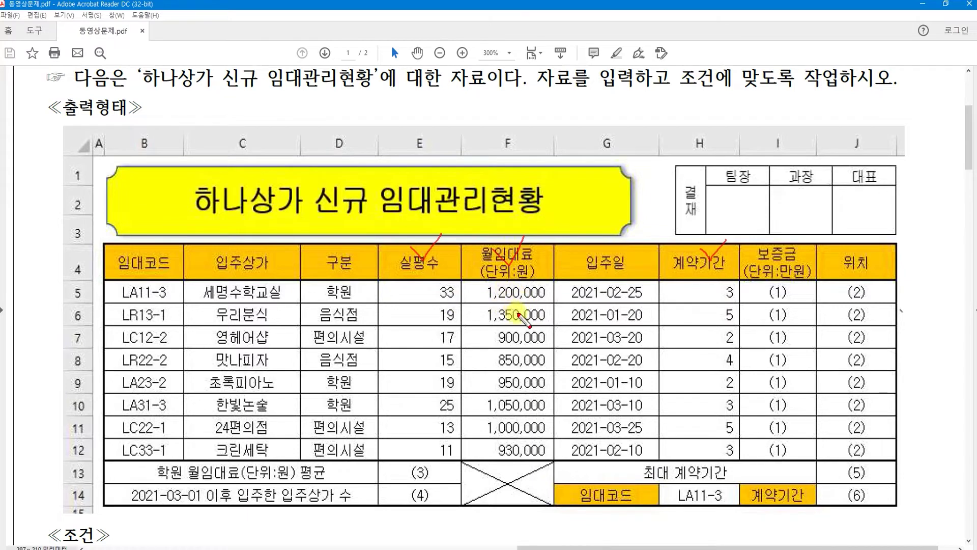
mouse_move(513, 293)
mouse_down()
mouse_move(476, 366)
mouse_move(501, 452)
mouse_move(569, 410)
mouse_move(538, 289)
mouse_up()
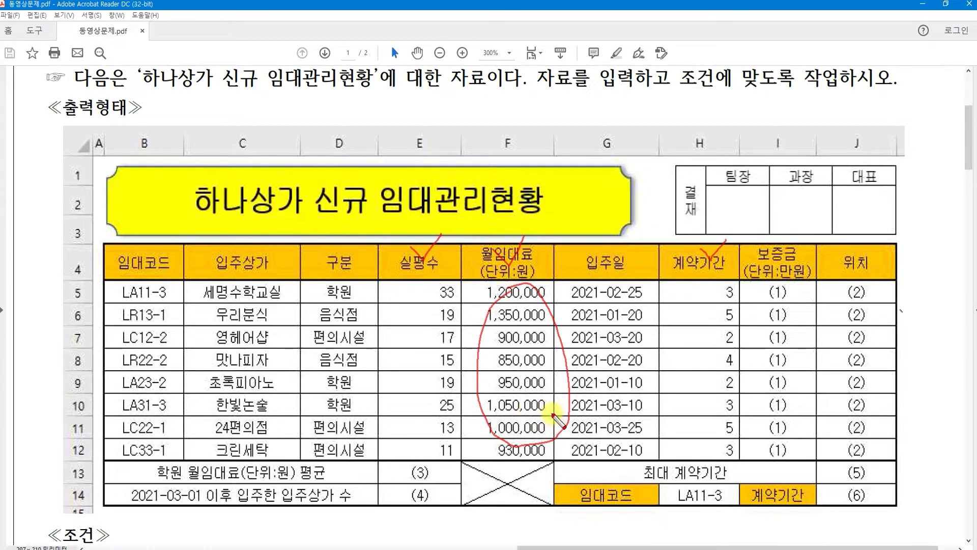
key(e)
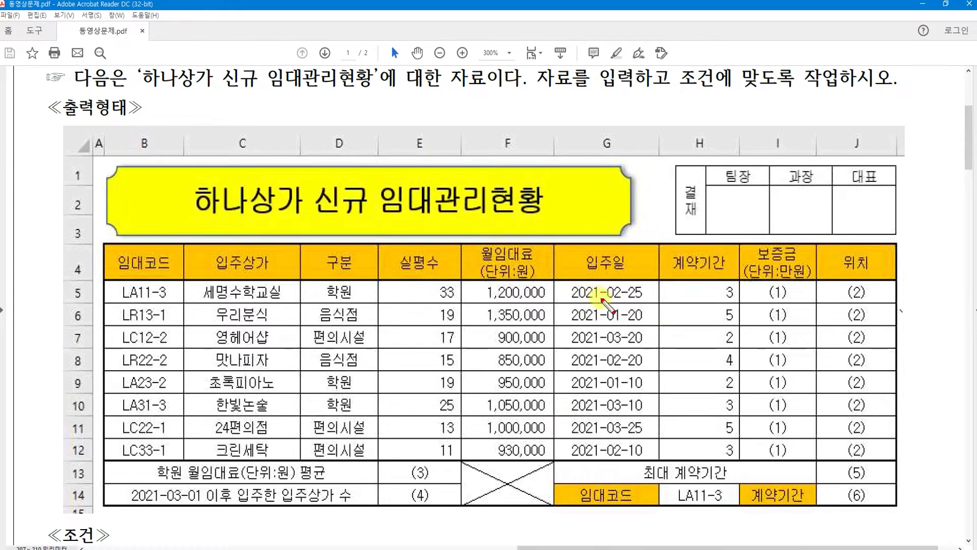
Bracket the row 5 move-in date, label and box the range B4:H12 as "기본데이터" in red, and clear the marks
drag(568, 284, 565, 297)
drag(642, 286, 645, 299)
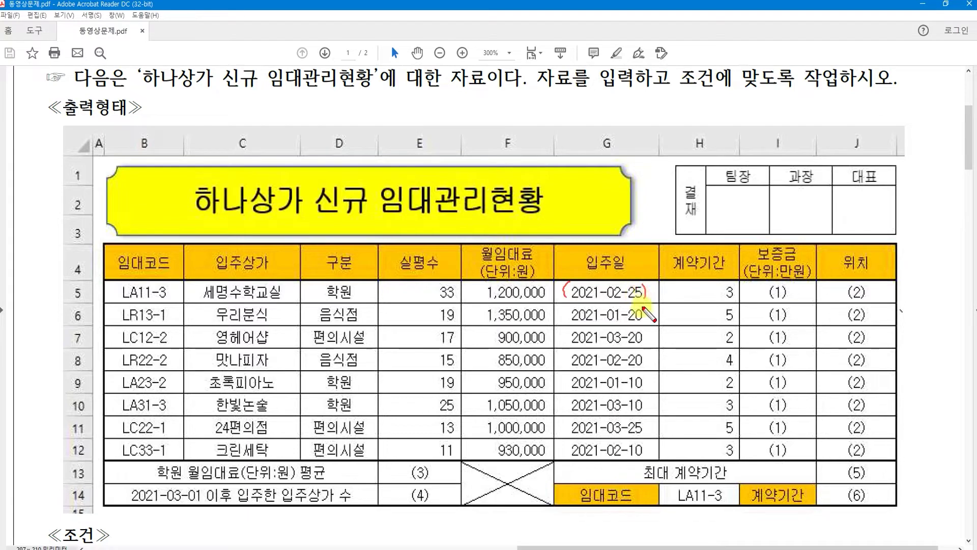
drag(110, 248, 118, 279)
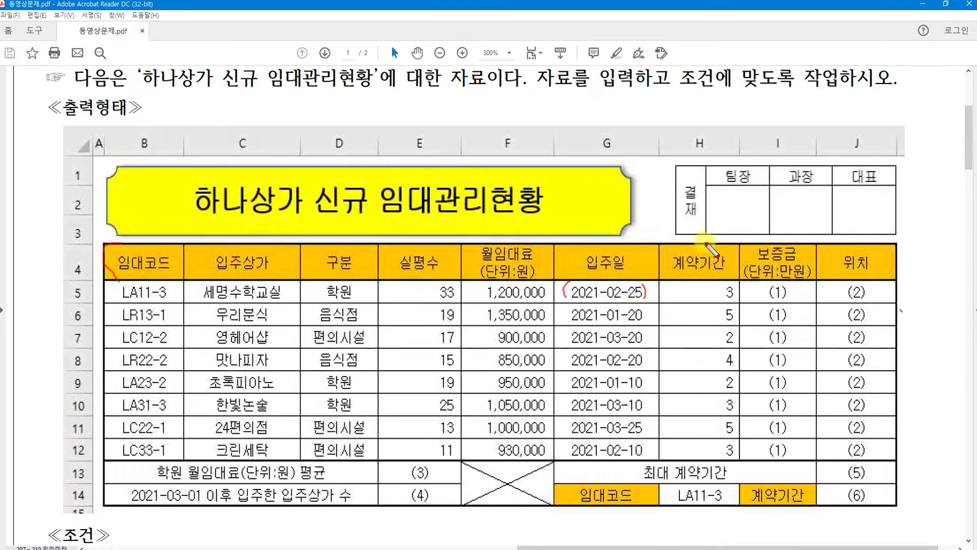
mouse_move(713, 244)
mouse_down()
mouse_move(731, 262)
mouse_move(719, 282)
mouse_up()
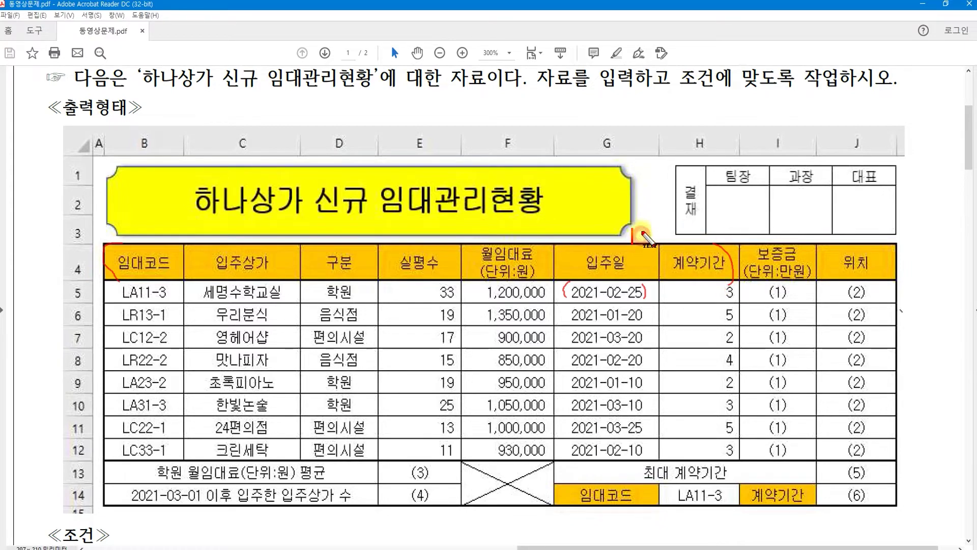
text(기본데이터)
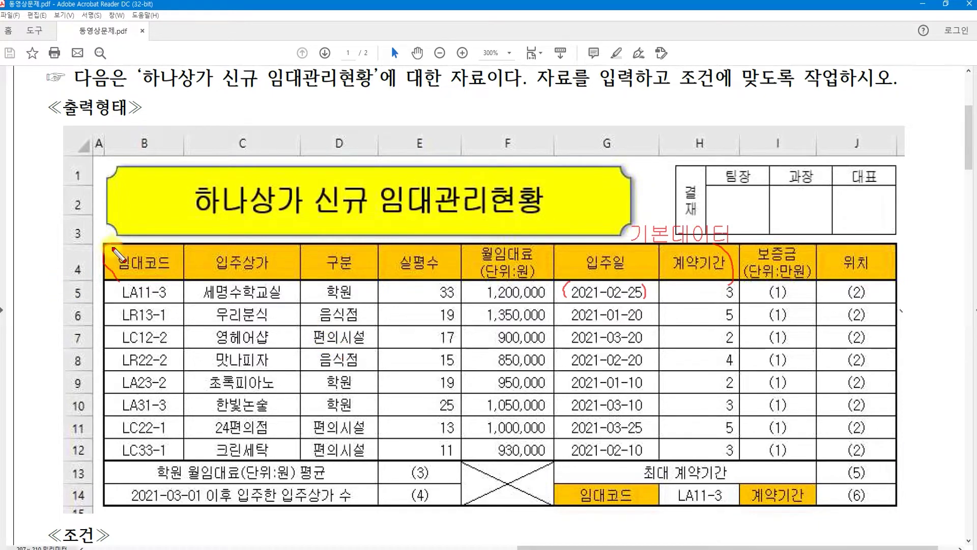
mouse_move(109, 247)
mouse_down()
mouse_move(560, 388)
mouse_move(732, 427)
mouse_move(736, 457)
mouse_up()
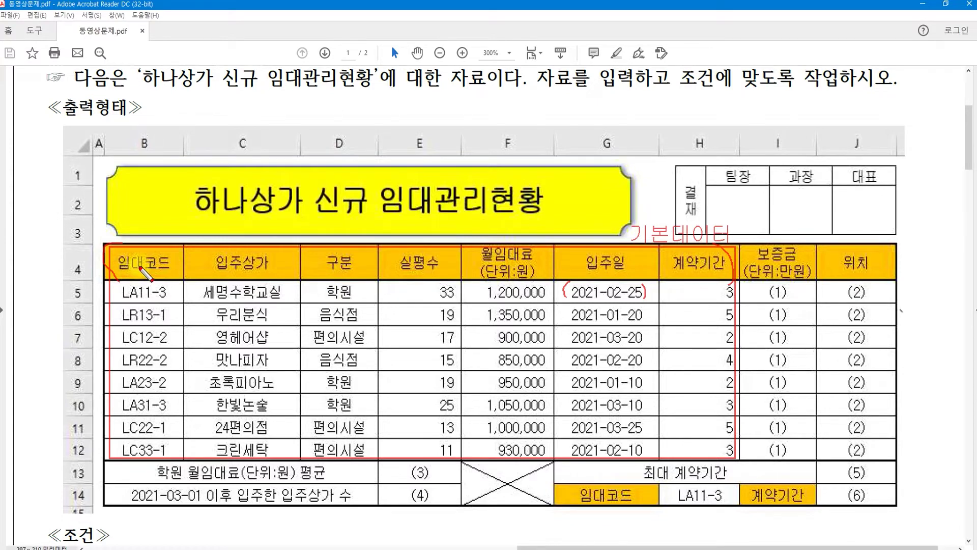
key(e)
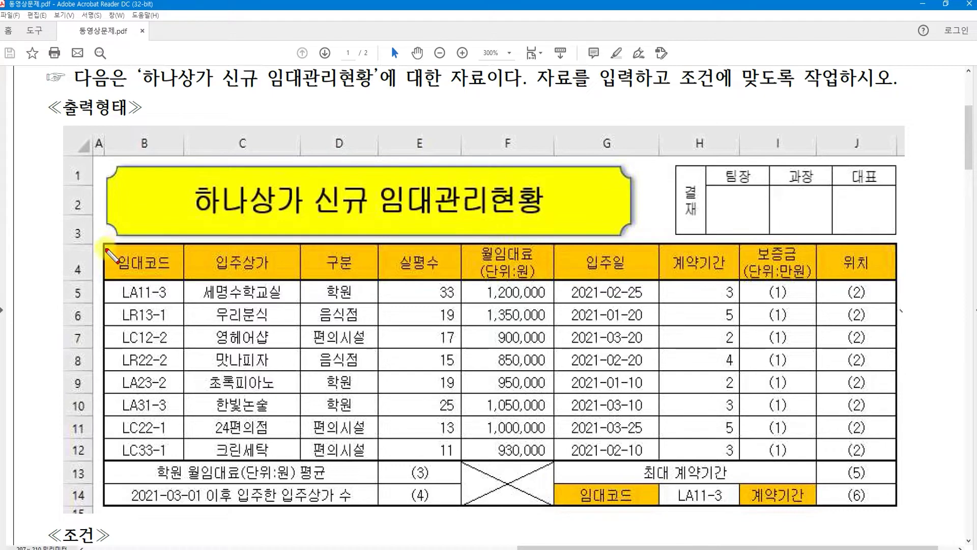
Box the header row in red, the data B5:H12 in blue and the row 13–14 labels in green, and circle LA11-3 in H14 in red
mouse_move(107, 246)
mouse_down()
mouse_move(717, 257)
mouse_move(894, 280)
mouse_up()
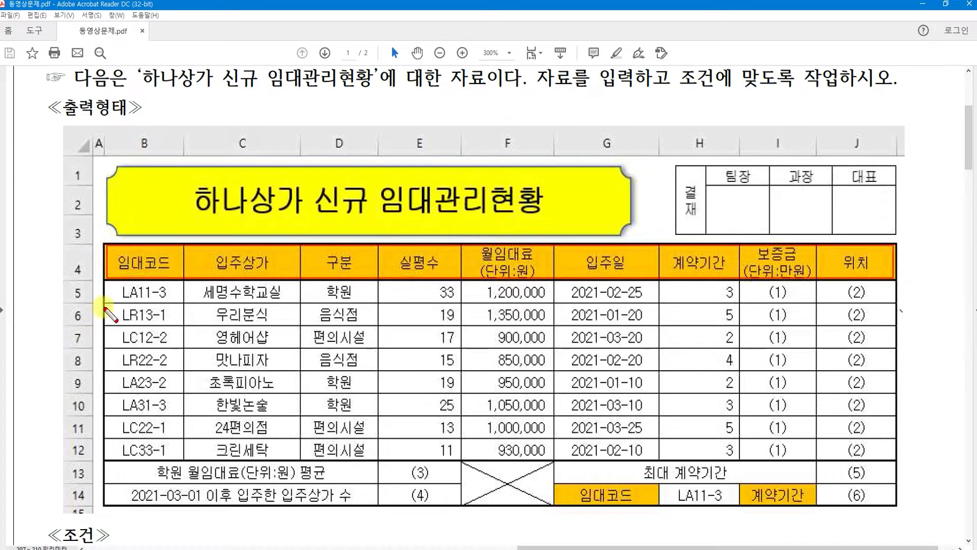
drag(107, 281, 732, 457)
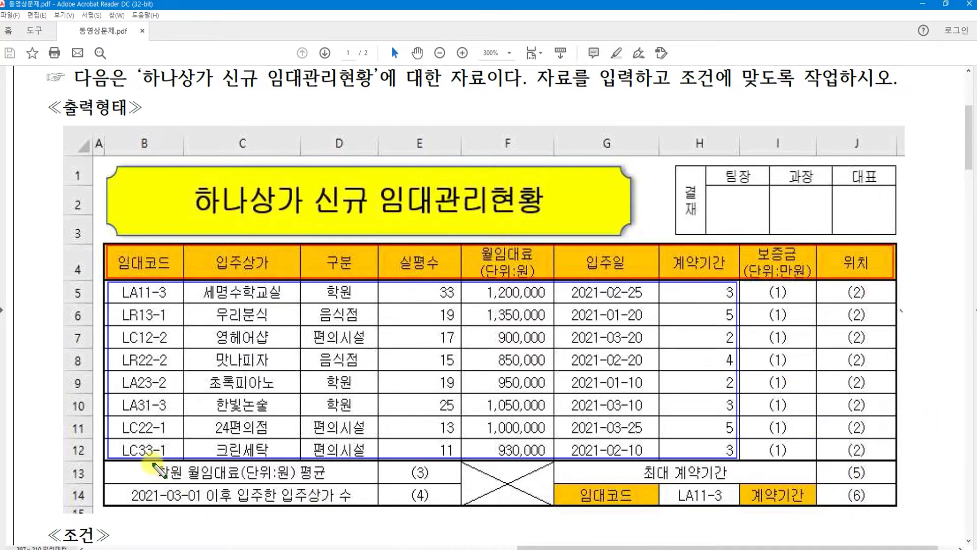
mouse_move(152, 463)
mouse_down()
mouse_move(164, 475)
mouse_move(334, 482)
mouse_move(352, 504)
mouse_up()
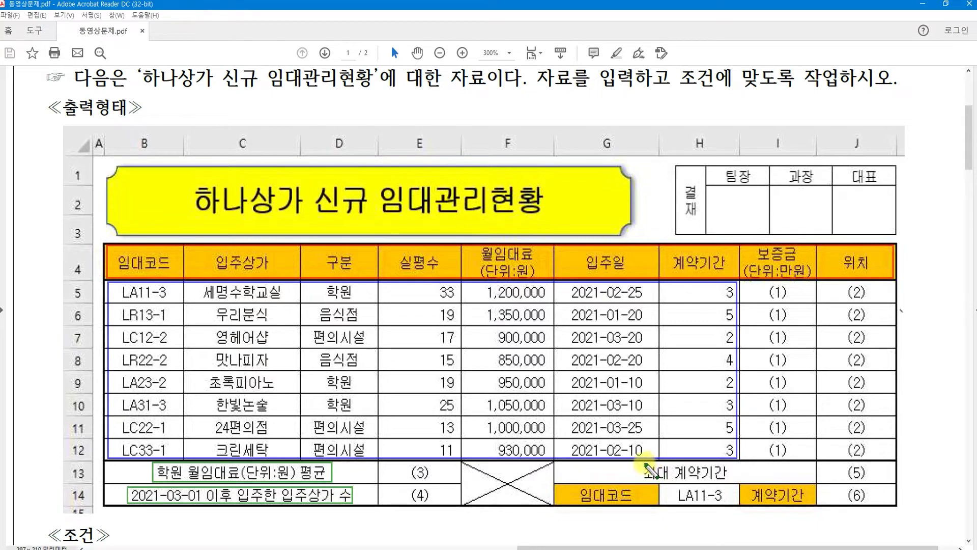
drag(642, 464, 730, 484)
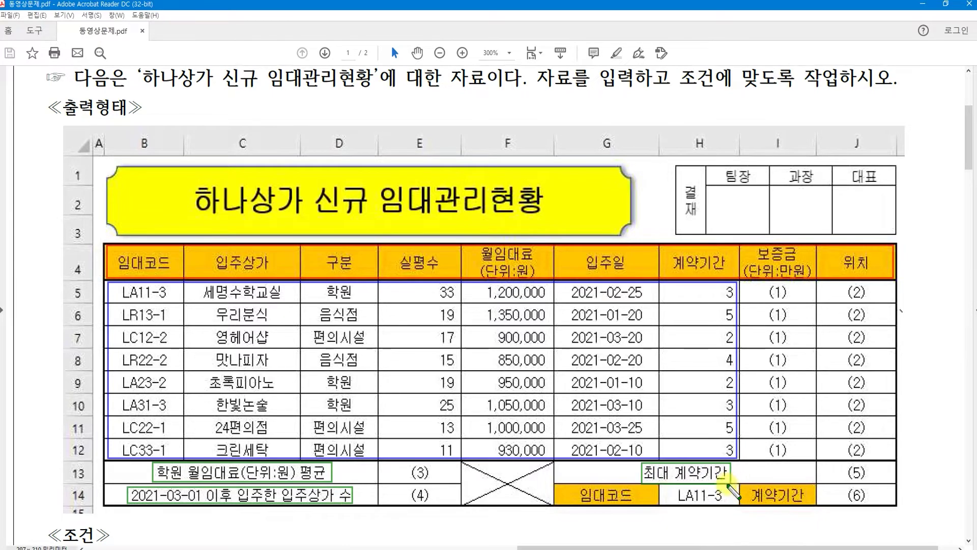
drag(576, 485, 633, 504)
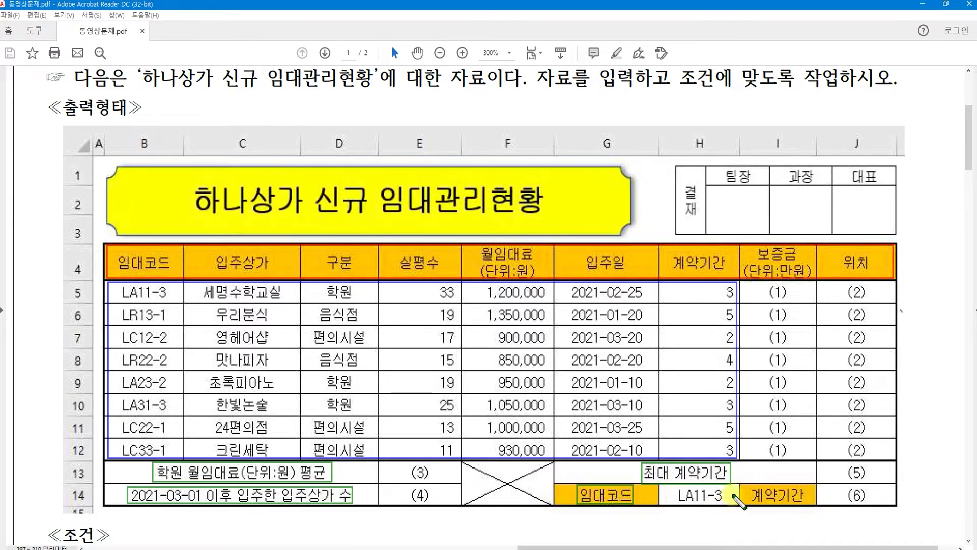
drag(809, 506, 815, 504)
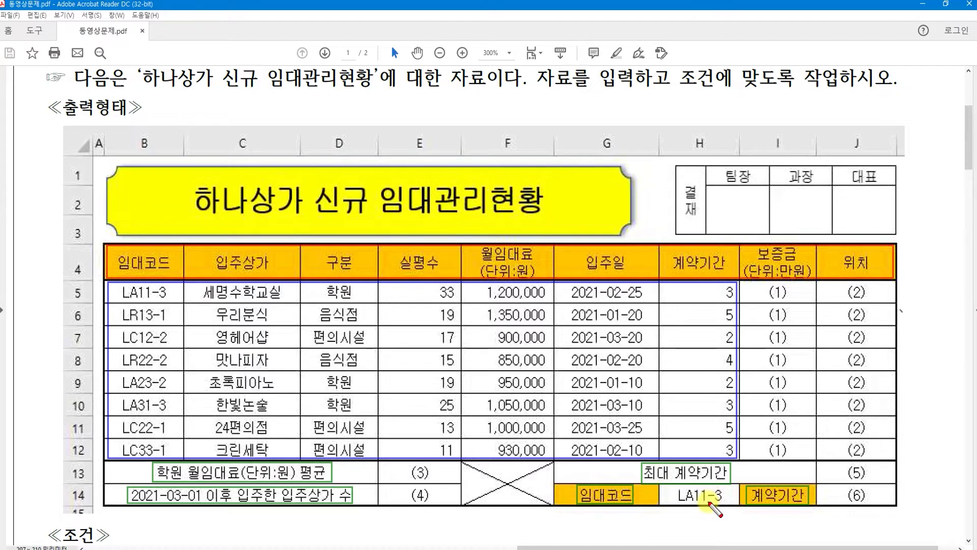
mouse_move(709, 502)
mouse_down()
mouse_move(673, 497)
mouse_move(700, 471)
mouse_move(732, 489)
mouse_move(715, 506)
mouse_move(740, 501)
mouse_move(725, 520)
mouse_up()
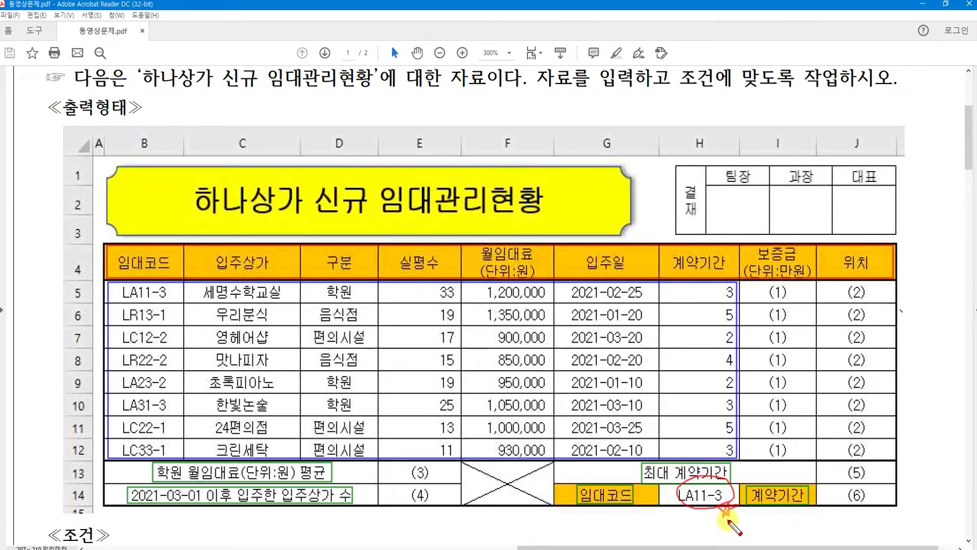
Switch to the Excel workbook, select B4:J4 on the 제1작업 sheet and set the sheet zoom to 180%
key(alt+Tab)
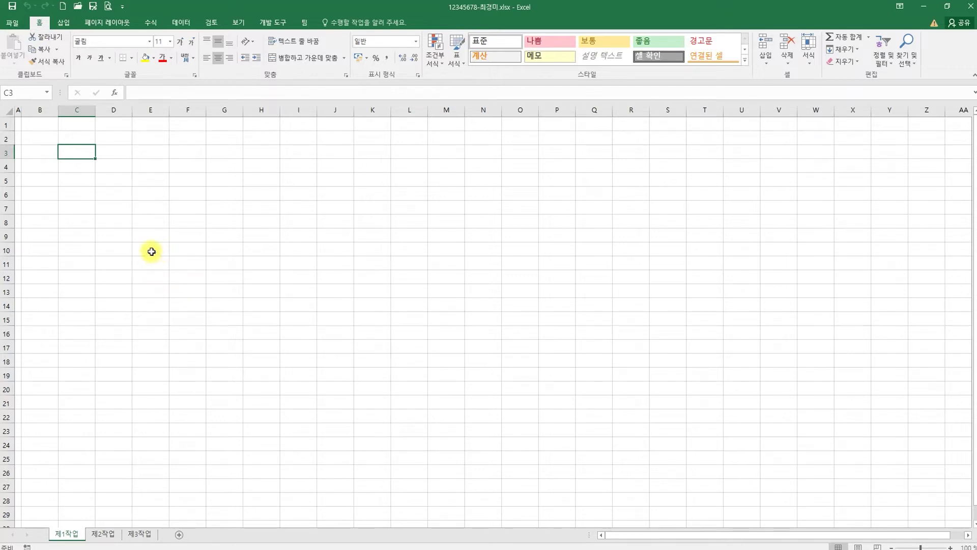
drag(47, 167, 343, 166)
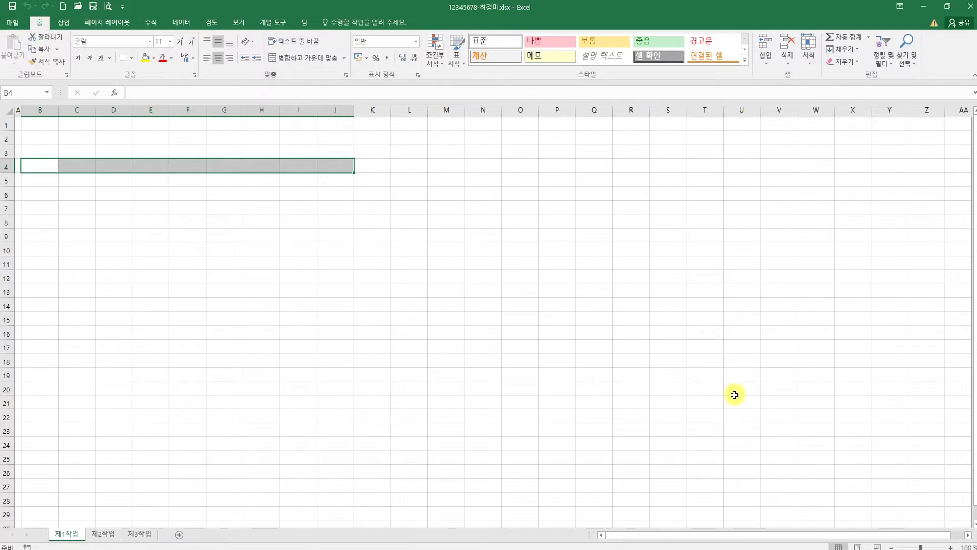
click(952, 547)
click(951, 547)
click(952, 547)
click(952, 547)
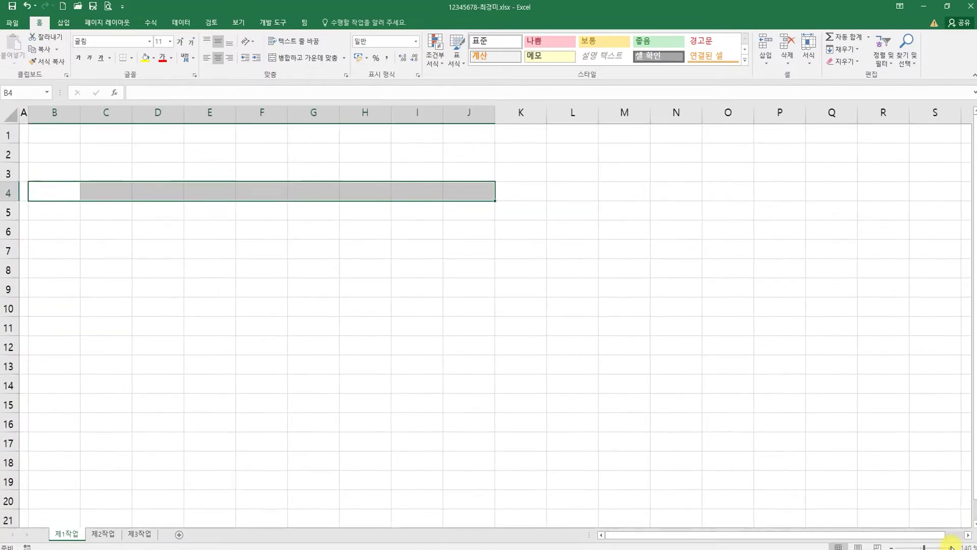
click(952, 547)
click(952, 547)
click(951, 547)
click(951, 547)
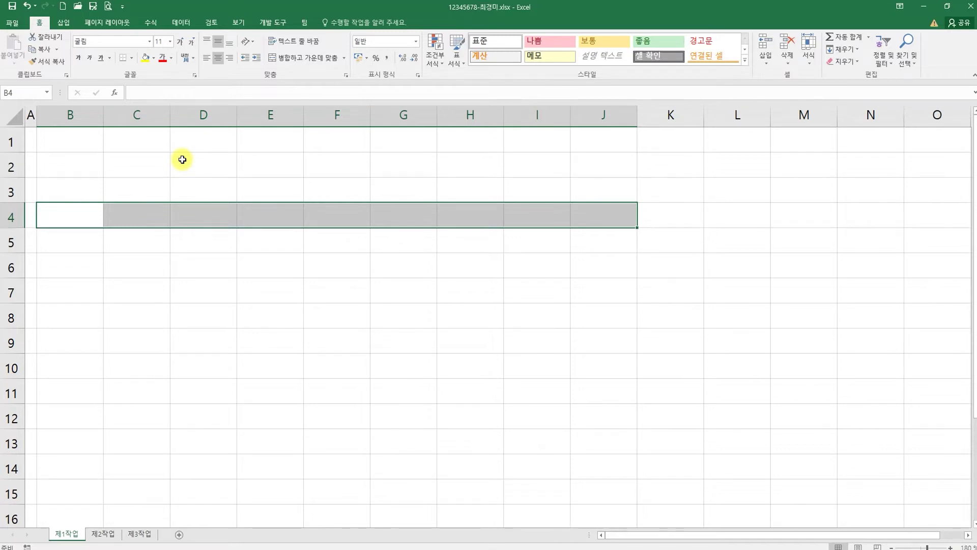
Cycle the active cell through the selected range B4:J4 until it returns to B4
key(Tab)
key(Tab)
key(Tab)
key(Tab)
key(Tab)
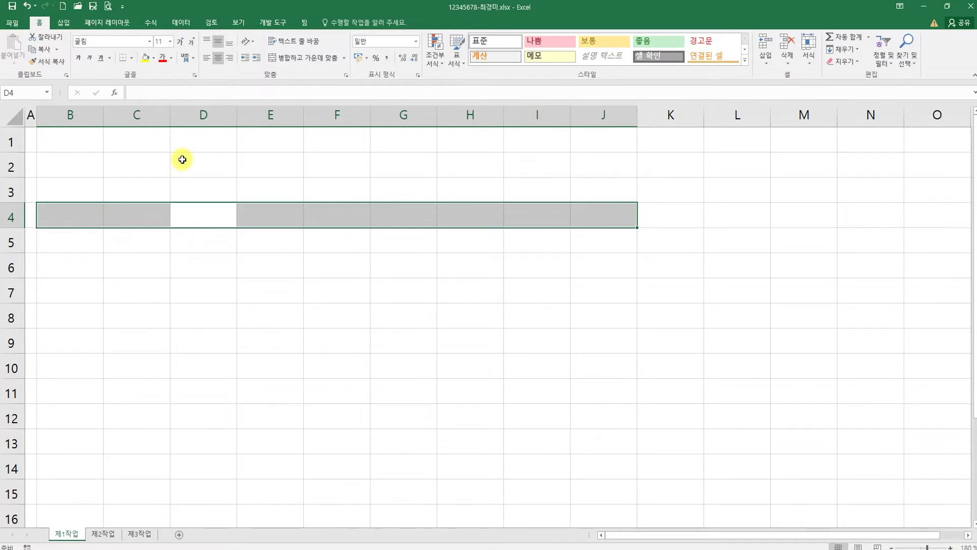
key(Tab)
key(Tab)
key(Tab)
key(Tab)
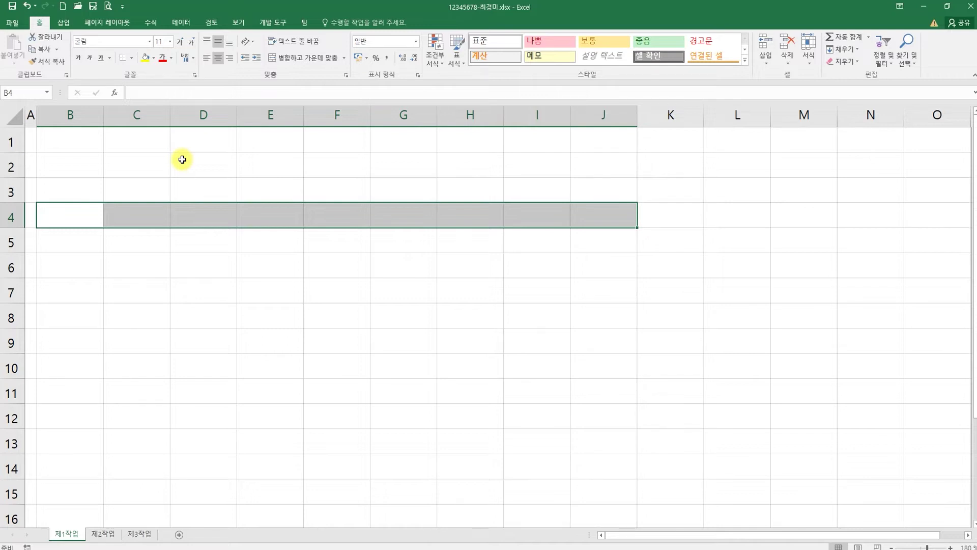
Add the red on-screen note "Alt + Enter : 하나의 셀 두개이상의 데이터 입력" above the selected row
click(182, 159)
text(Alt + Enter)
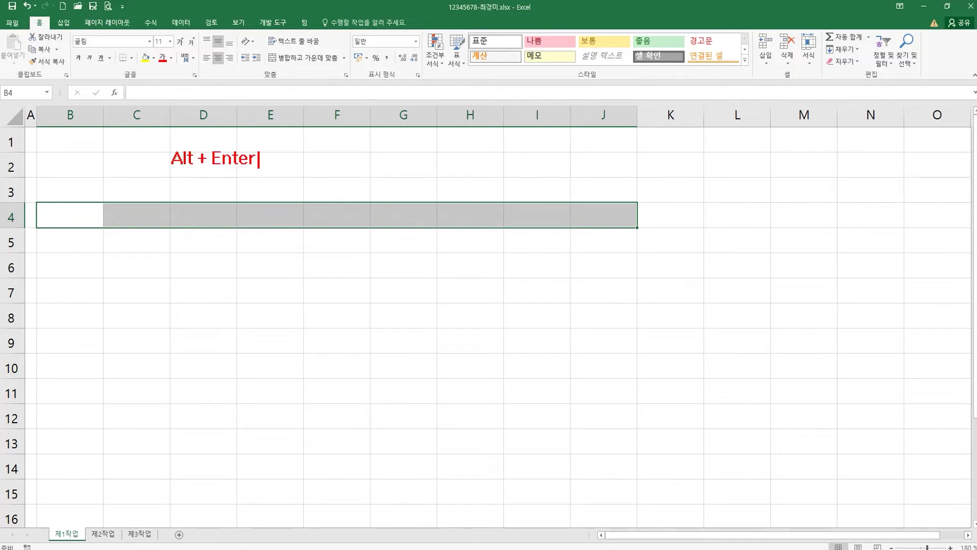
text( : 한나의 셀 두래)
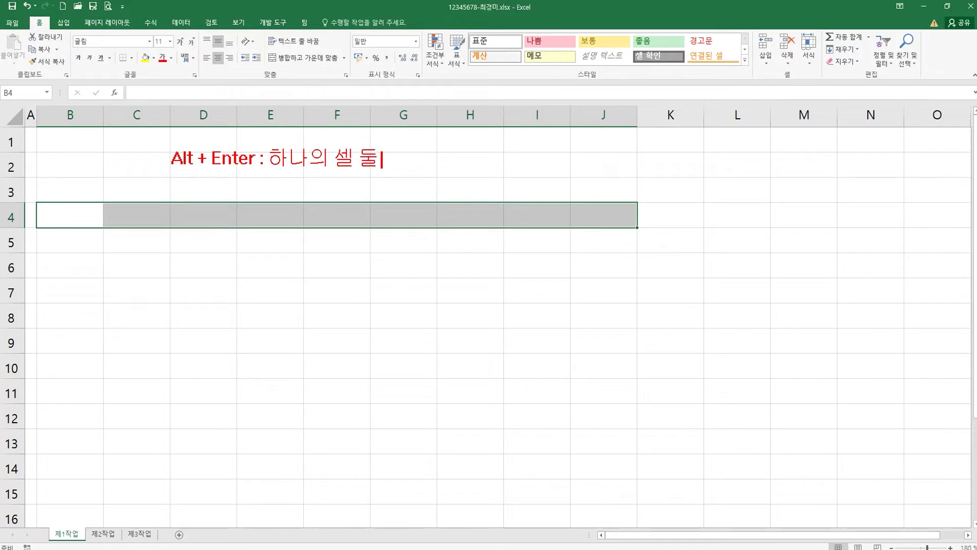
text(개이상의)
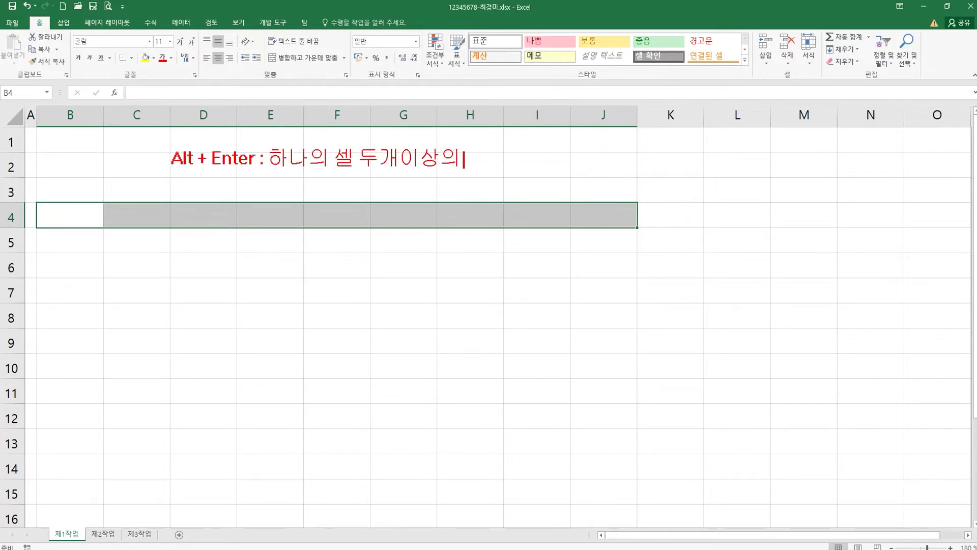
text( 데이터 입력)
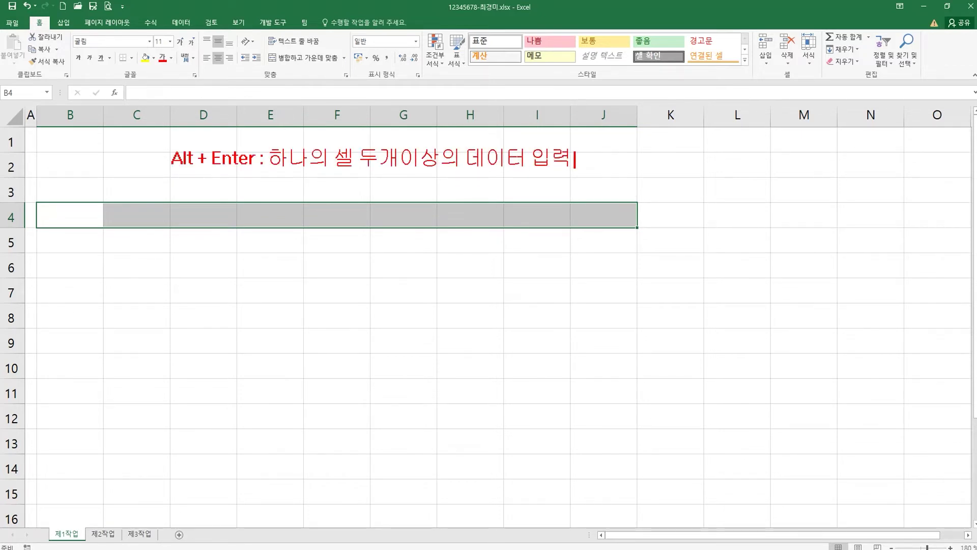
click(183, 161)
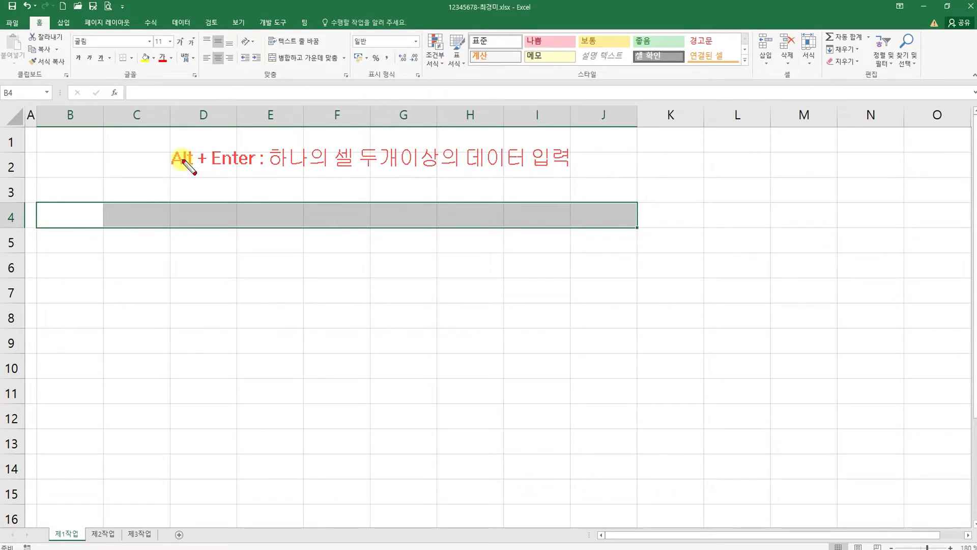
Add the red on-screen note "Enter : 순방향" and "Shift + Enter : 역방향" on two lines below the selected row
click(181, 253)
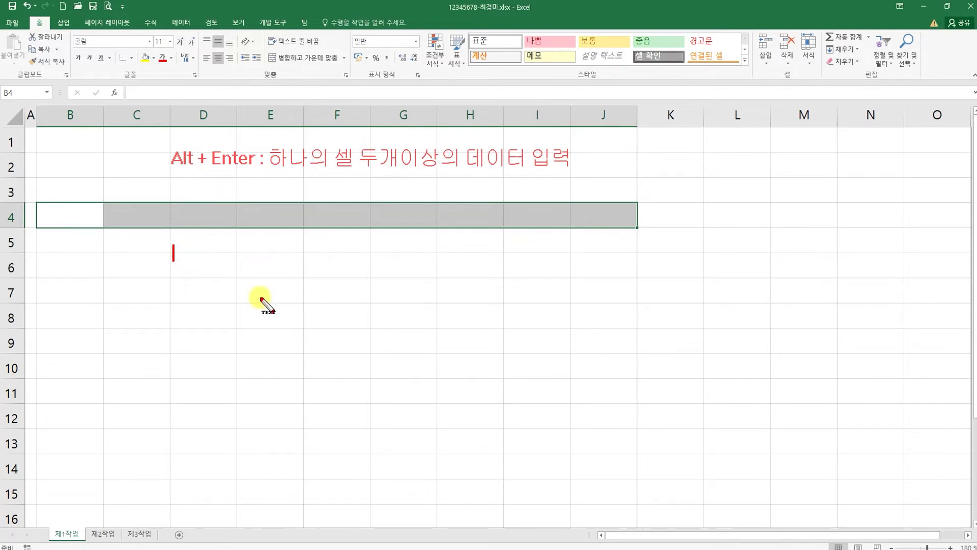
text(Enter : 순방향)
key(Return)
text(Shift + Enter)
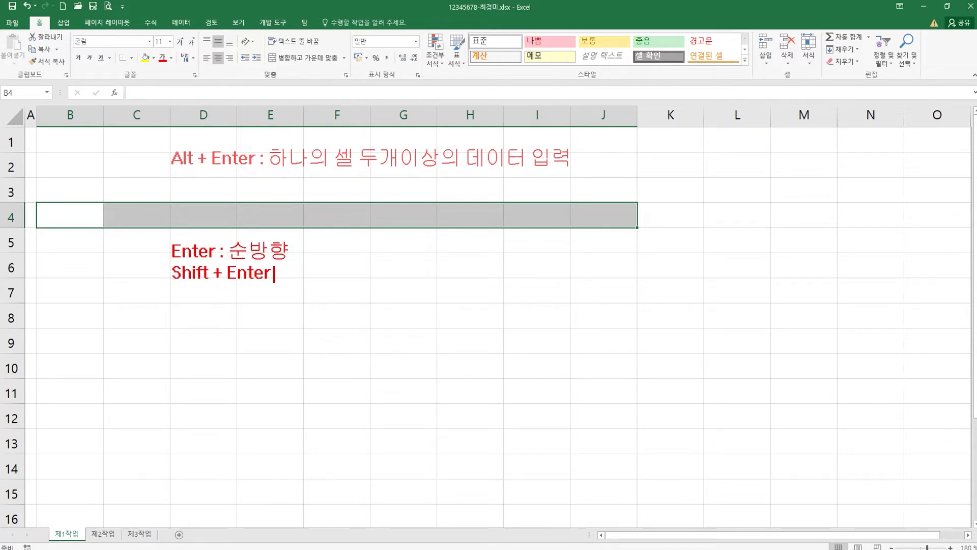
text( : )
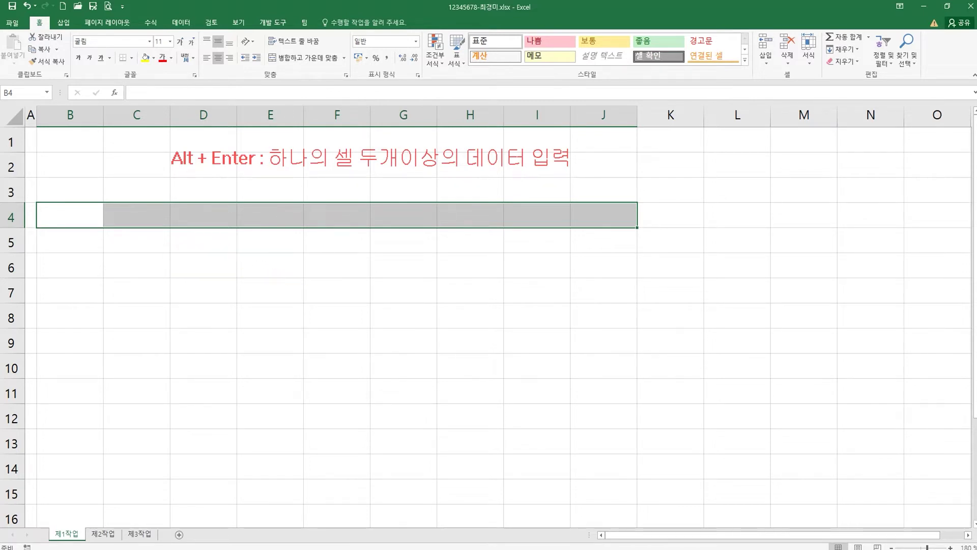
text(역방향)
click(261, 300)
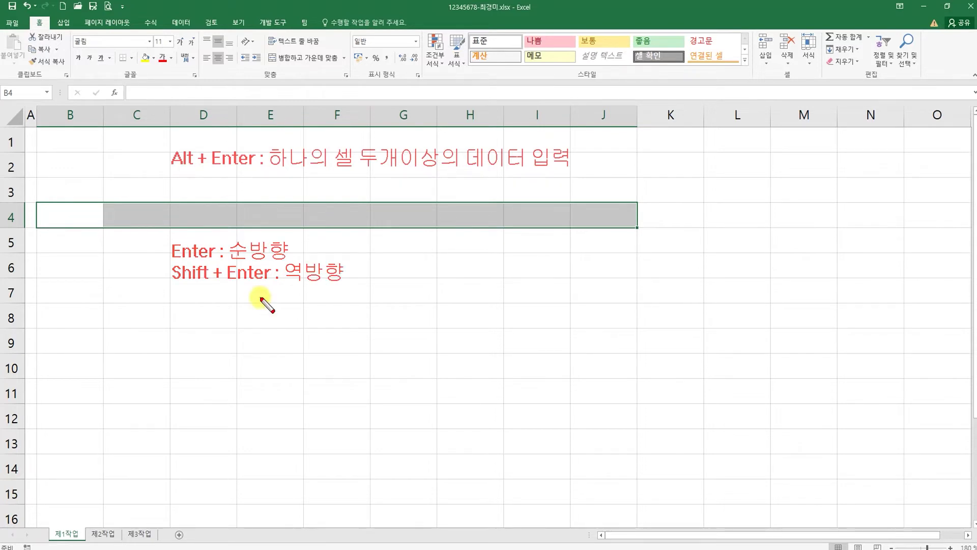
Draw a red rightward arrow and a blue leftward arrow across row 4, then clear all on-screen annotations
drag(146, 212, 303, 212)
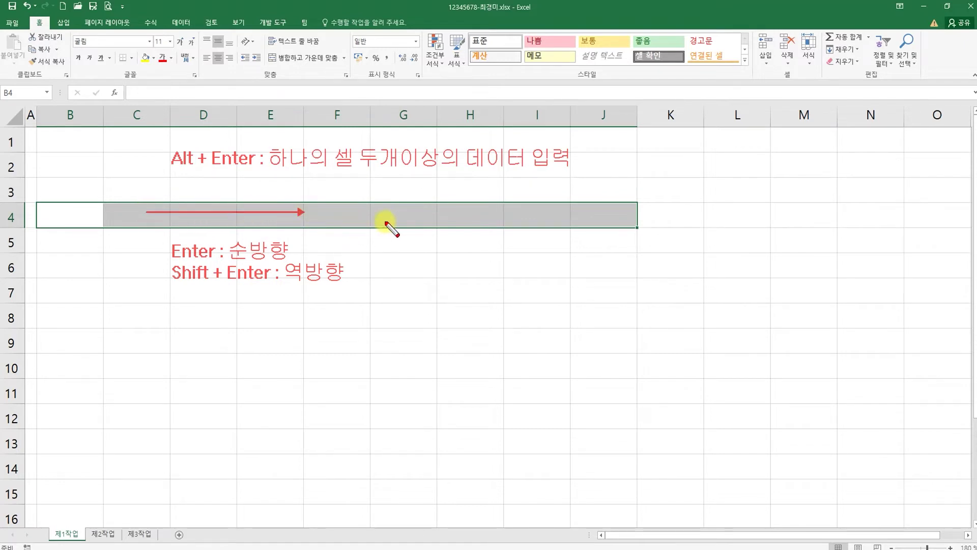
drag(496, 213, 331, 212)
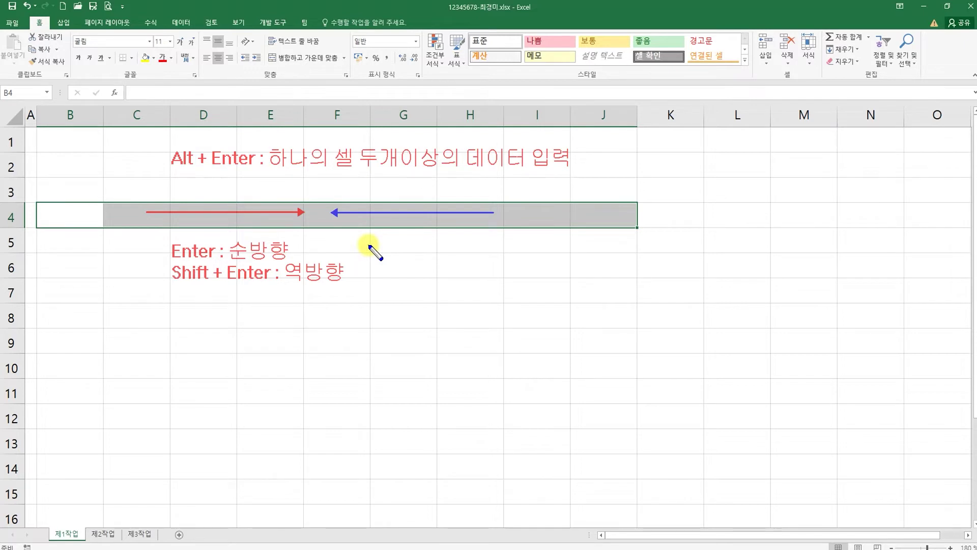
key(Escape)
Enter the headers 임대코드, 입주상가 and 구분 in B4:D4
text(임대)
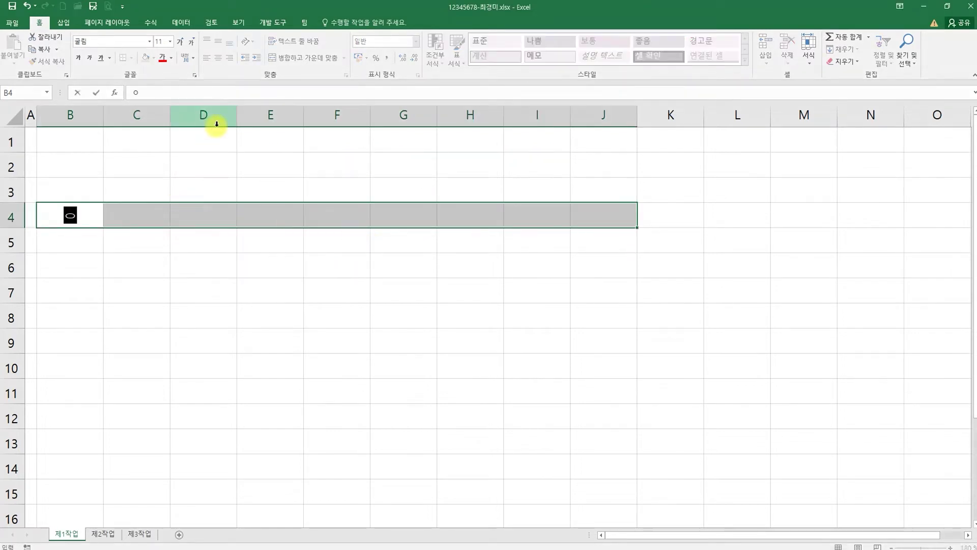
text(코드)
key(Tab)
text(입죽)
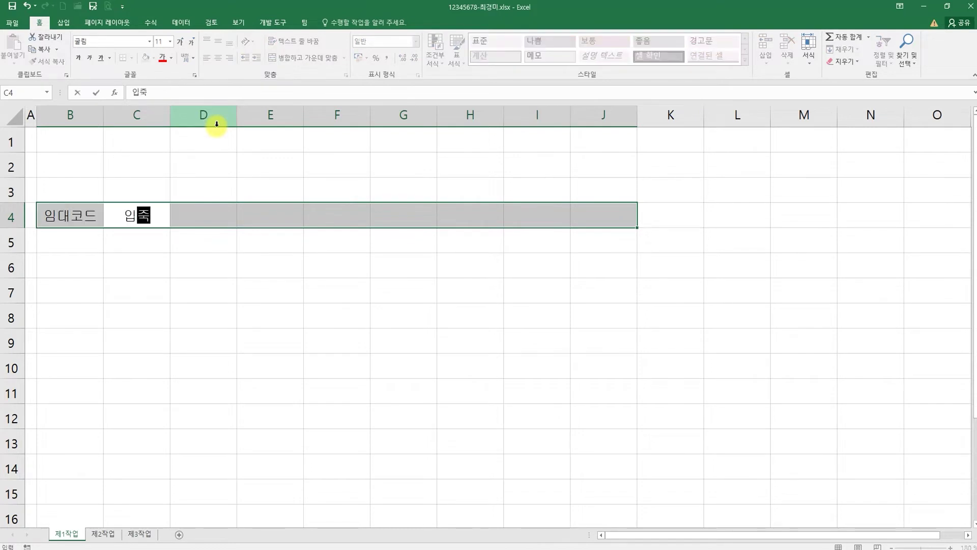
key(BackSpace)
text(상ㄱ)
text(ㅏ)
key(Tab)
text(구분)
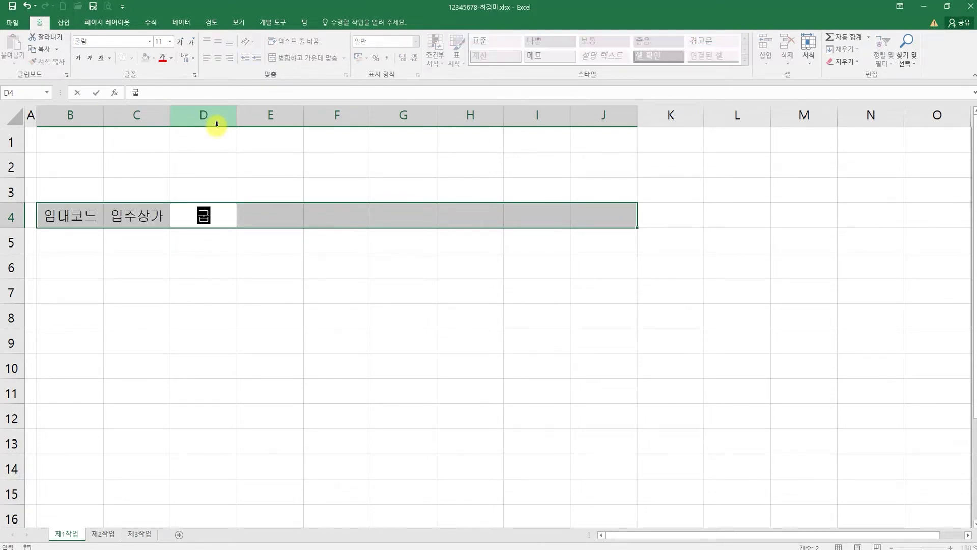
key(Tab)
Enter the header 실평수 in E4 and the two-line header 월임대료 / (단위:원) in F4
text(싫ㅇㅅ)
key(BackSpace)
key(BackSpace)
key(BackSpace)
text(실평수)
key(Tab)
text(월임대료)
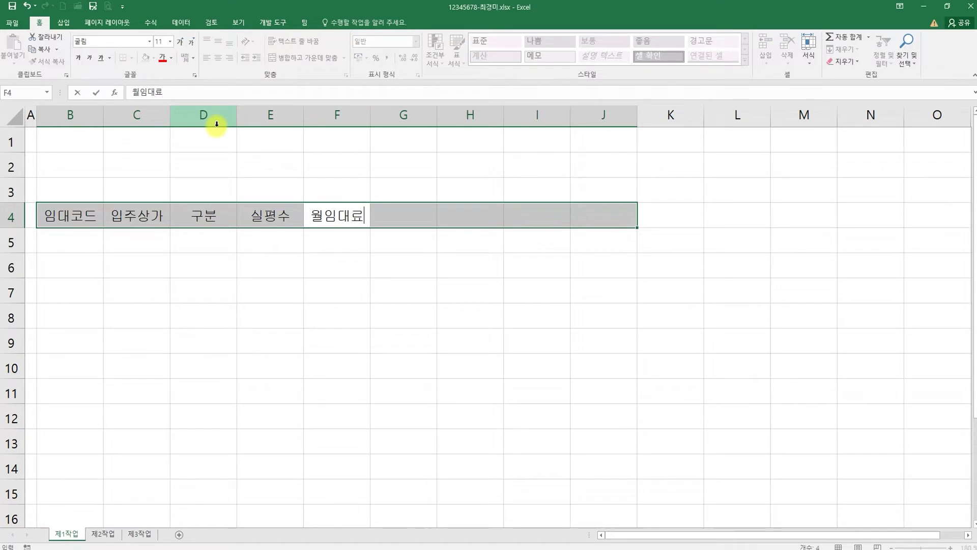
key(alt+Return)
text((단위:)
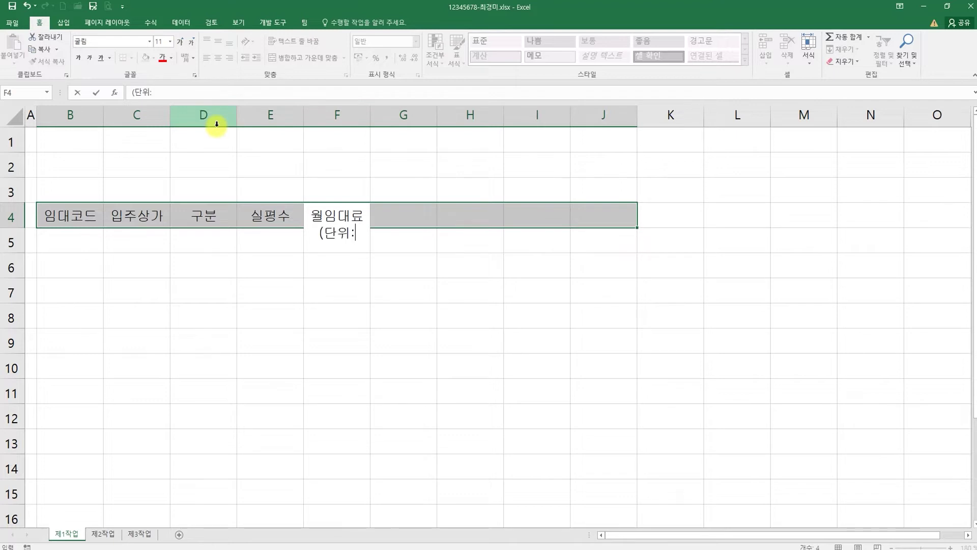
text(원))
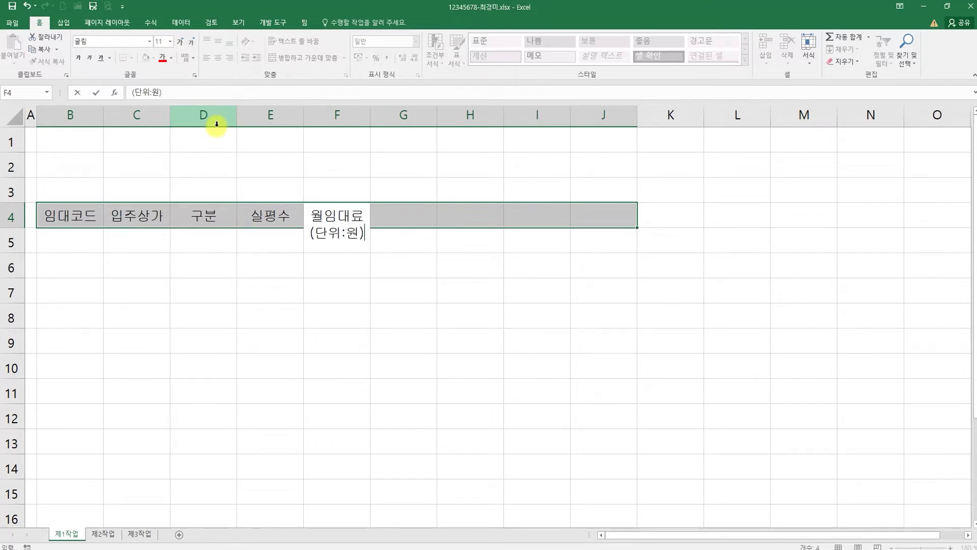
key(Tab)
Enter the headers 입주일 in G4 and 계약기간 in H4
text(입주)
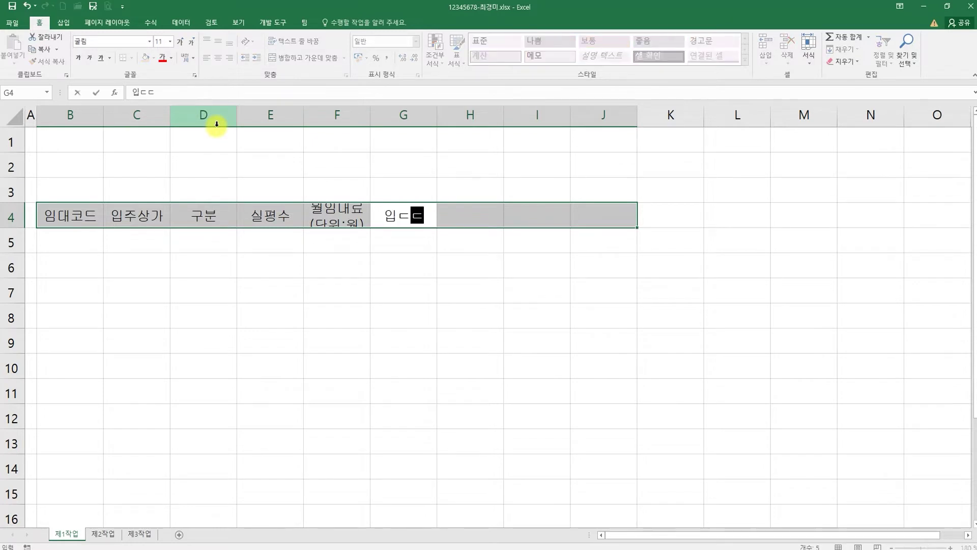
text(일)
key(Tab)
text(계약기간)
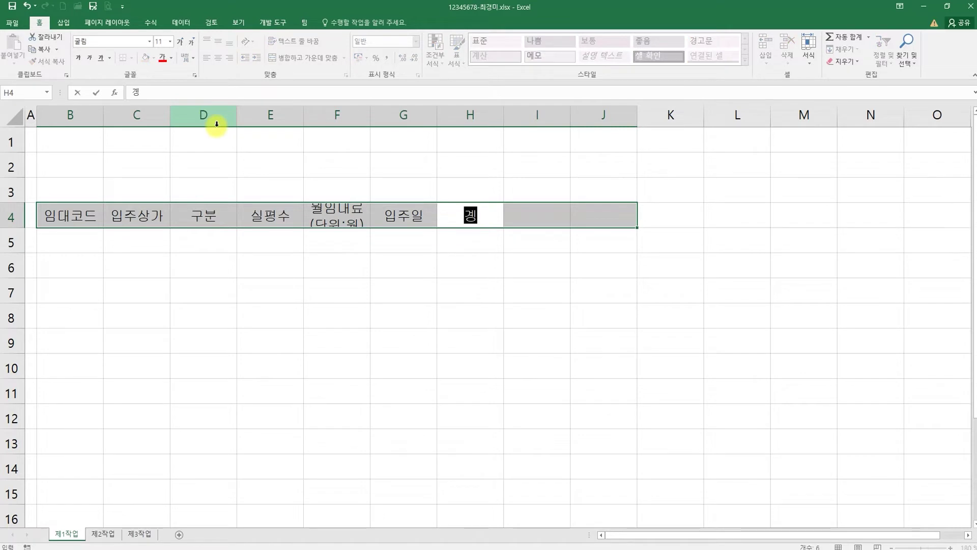
key(Tab)
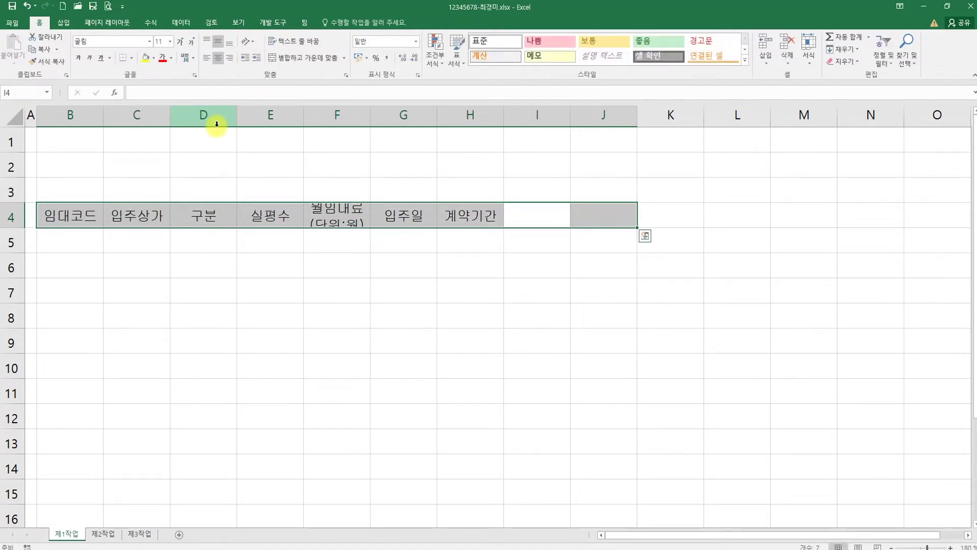
Enter the two-line header 보증금 / (단위:만원) in I4 and the header 위치 in J4
text(보증ㄱ)
text(금)
key(alt+Return)
text((단위:만원)
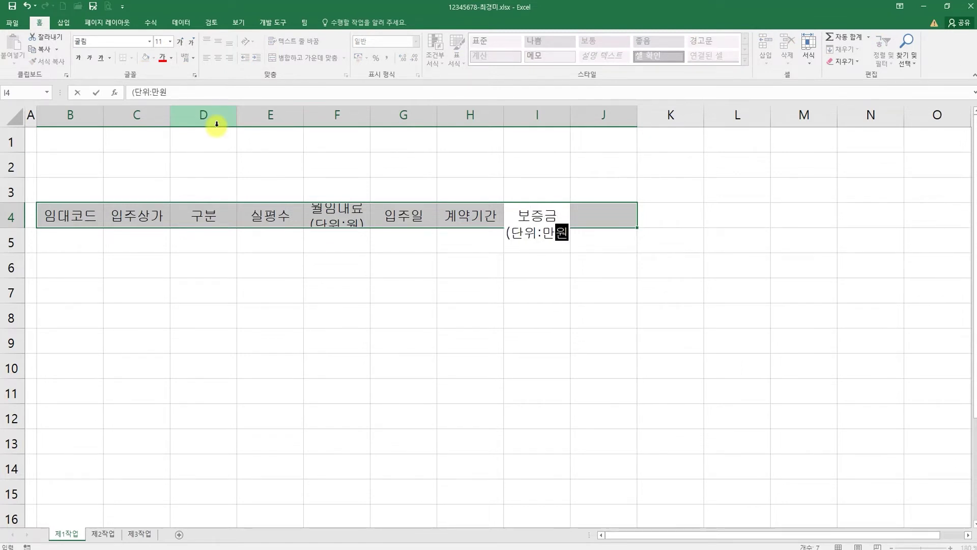
text())
key(Return)
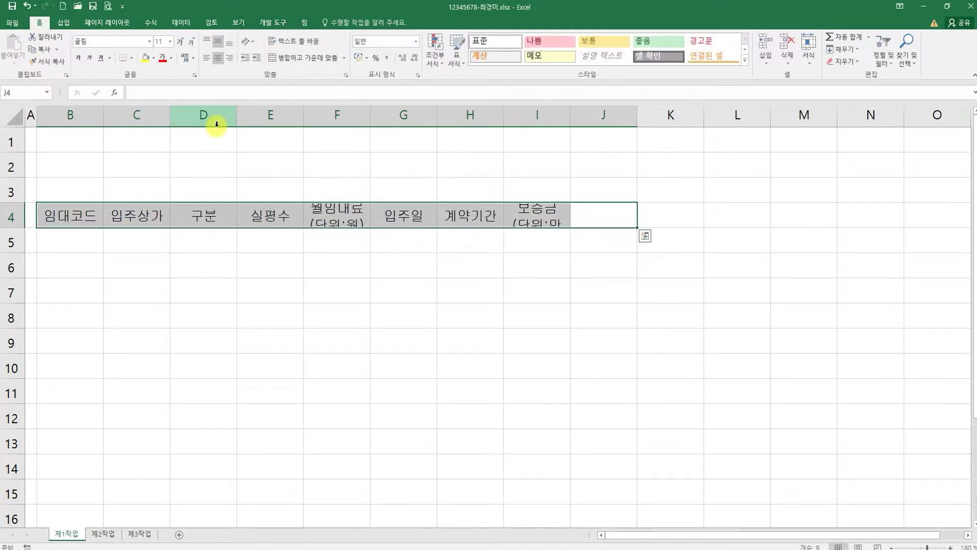
text(위치)
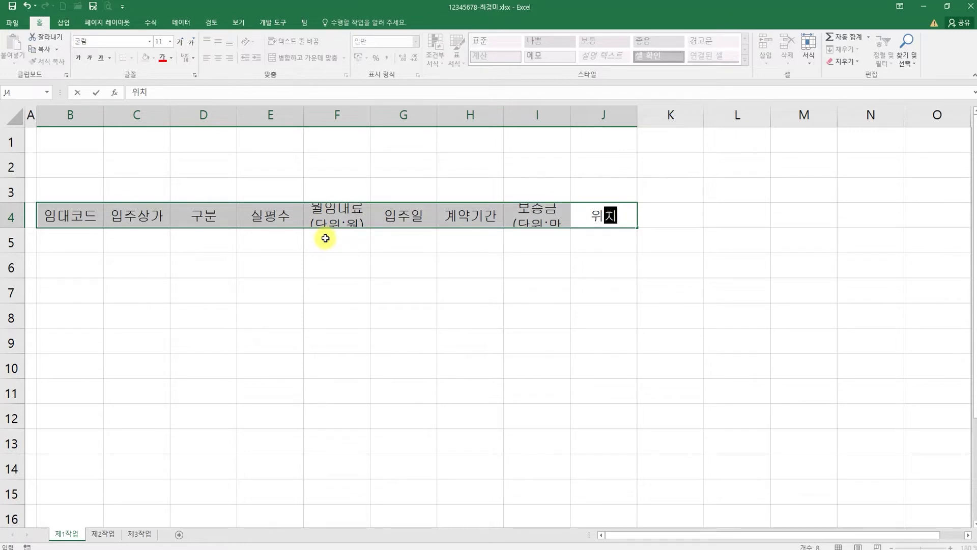
Select the data range B5:H12 and move the active cell forward through it, column by column, to E12
click(73, 245)
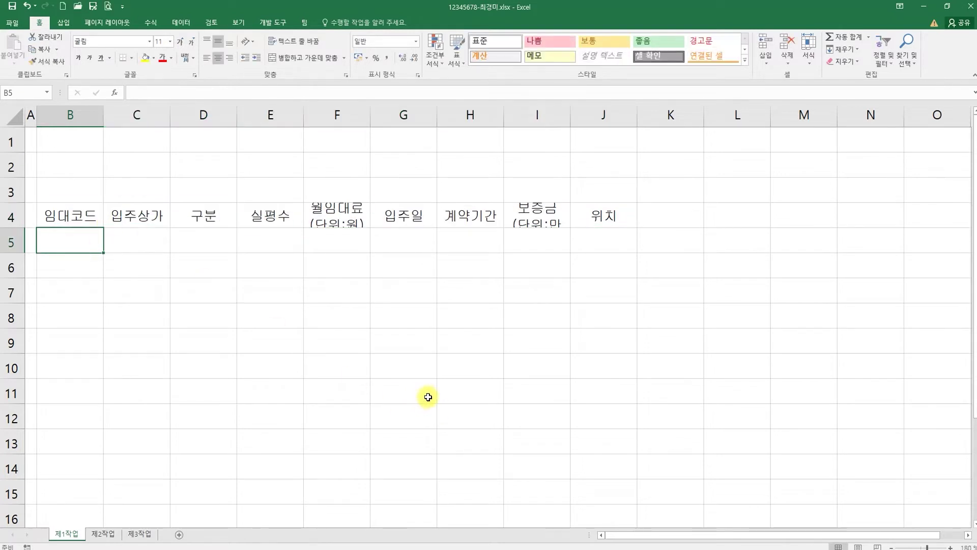
shift+click(479, 411)
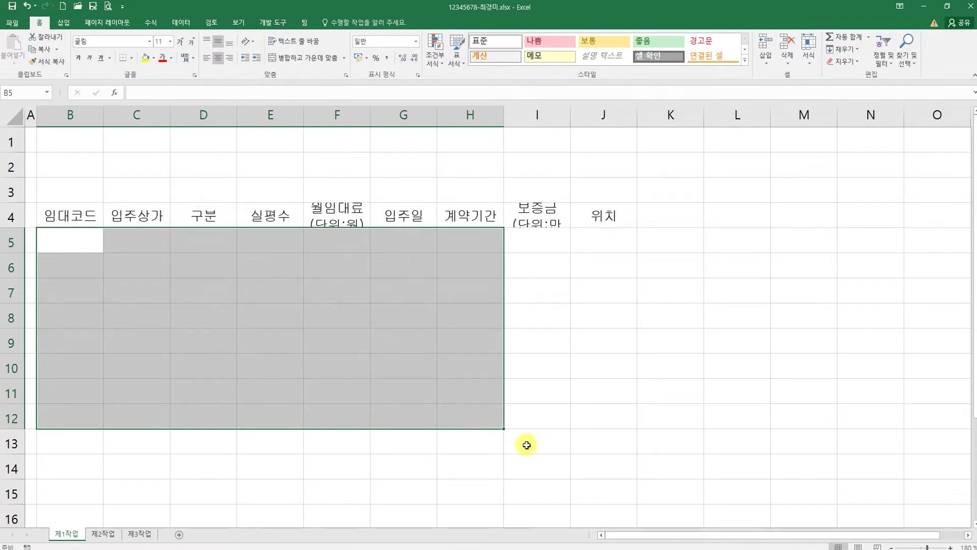
key(Return)
key(Return)
key(Return)
key(Return)
key(Return)
key(Return)
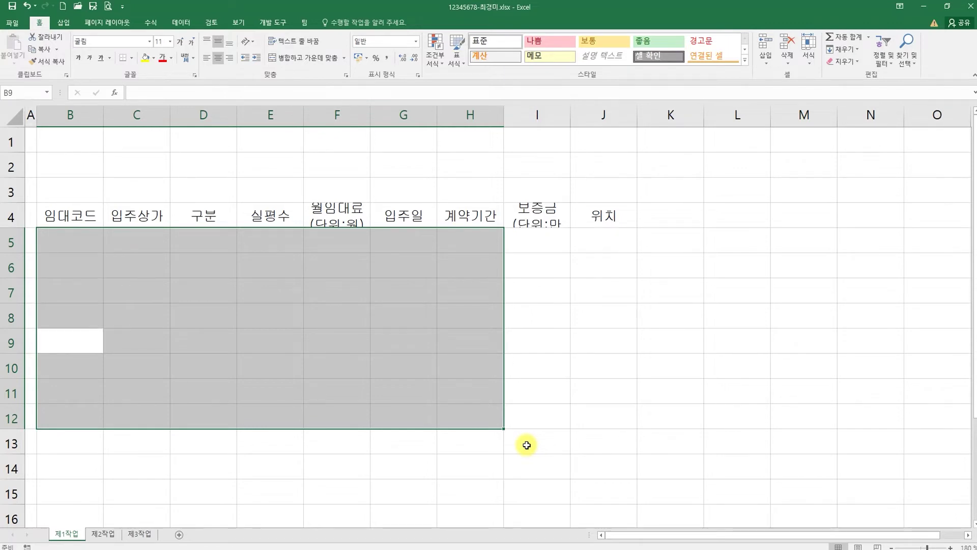
key(Return)
key(Return)
key(Return)
key(Return)
key(Return)
key(Return)
key(Return)
key(Return)
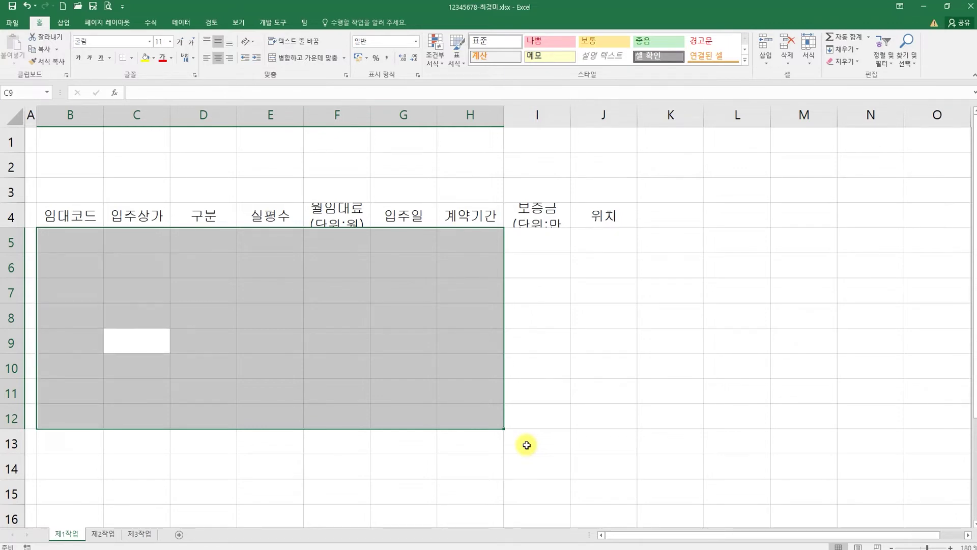
key(Return)
key(Return)
key(Return)
key(Return)
key(Return)
key(Return)
key(Return)
key(Return)
key(Return)
key(Return)
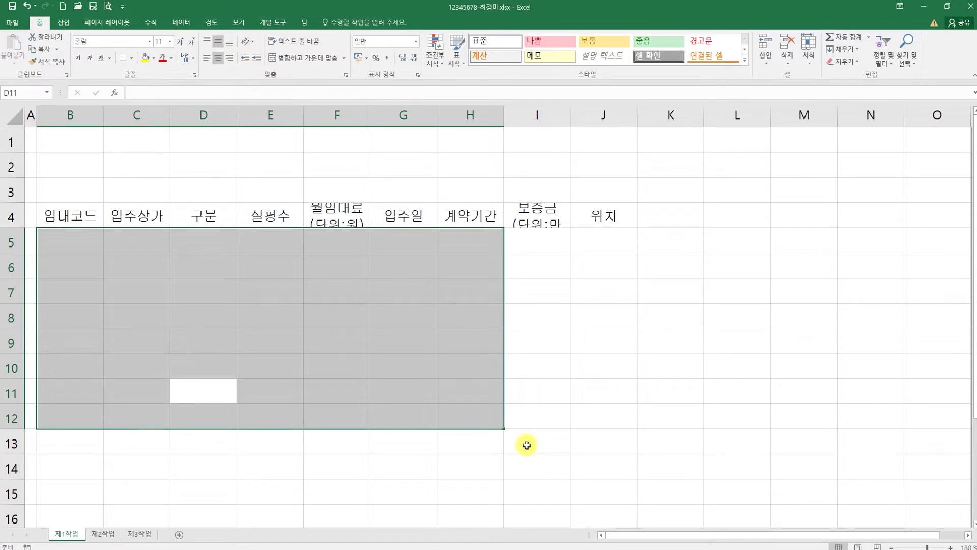
key(Return)
key(Return)
key(Return)
key(Return)
key(Return)
key(Return)
key(Return)
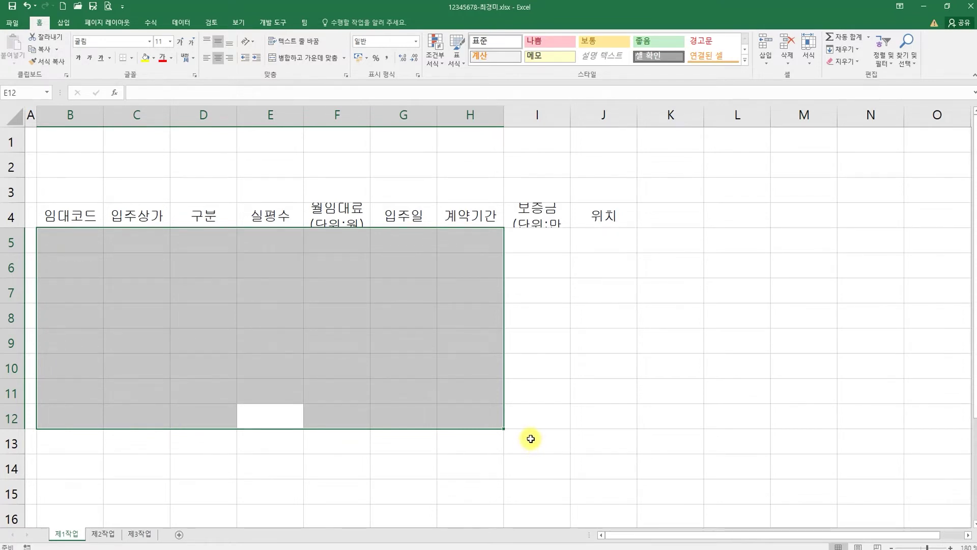
Move the active cell backward through the selected range until it wraps to H12, then return it to B5
key(shift+Return)
key(shift+Return)
key(shift+Return)
key(shift+Return)
key(shift+Return)
key(shift+Return)
key(shift+Return)
key(shift+Return)
key(shift+Return)
key(shift+Return)
key(shift+Return)
key(shift+Return)
key(shift+Return)
key(shift+Return)
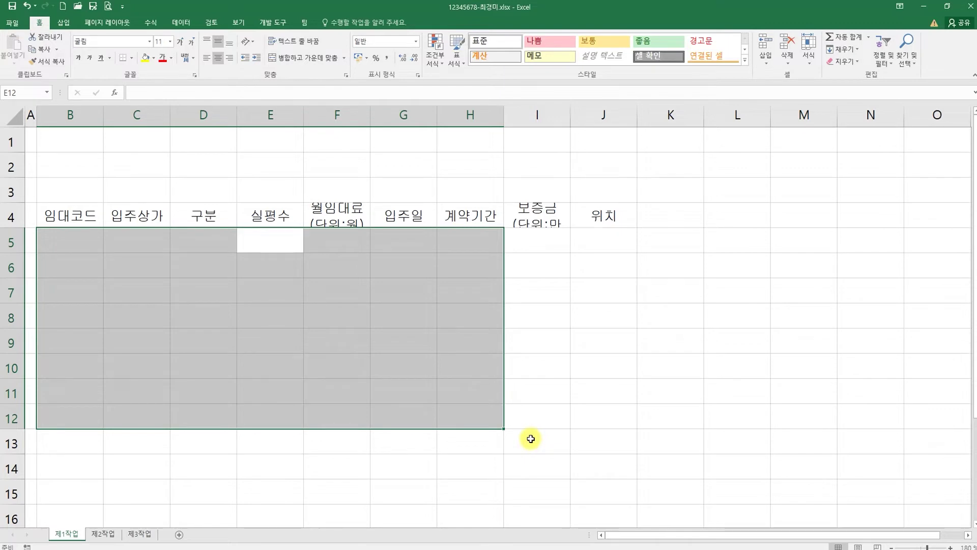
key(shift+Return)
key(shift+Return)
key(shift+Return)
key(shift+Return)
key(shift+Return)
key(shift+Return)
key(shift+Return)
key(shift+Return)
key(shift+Return)
key(shift+Return)
key(shift+Return)
key(shift+Return)
key(shift+Return)
key(shift+Return)
key(shift+Return)
key(shift+Return)
key(shift+Return)
key(shift+Return)
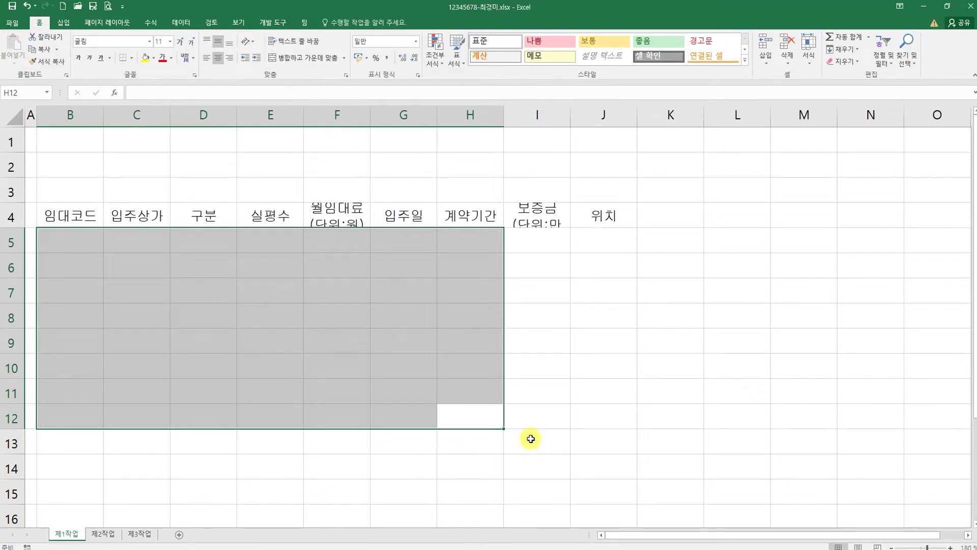
key(Return)
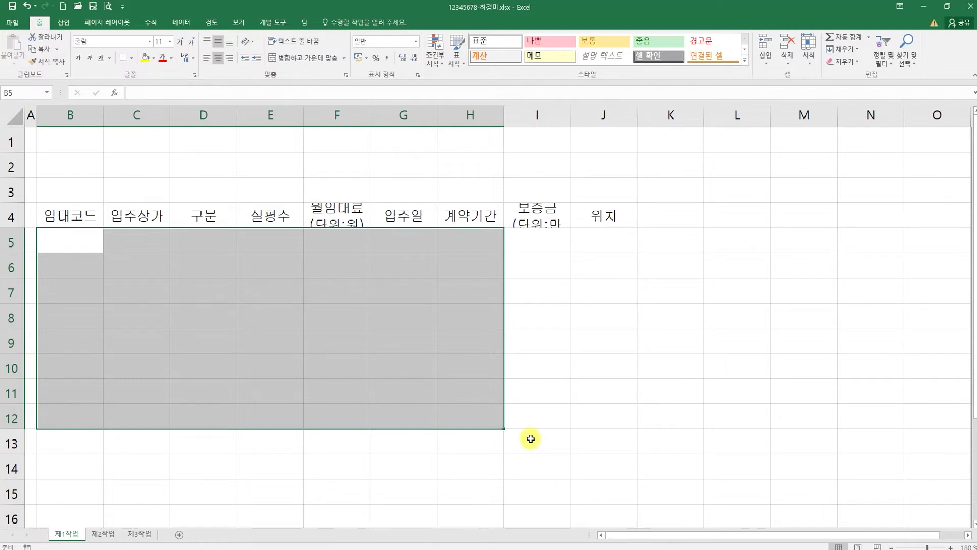
Enter the 임대코드 values LA11-3, LR13-1, LC12-2 and LR22-2 in B5:B8
text(LA11-3)
key(Return)
text(LR13)
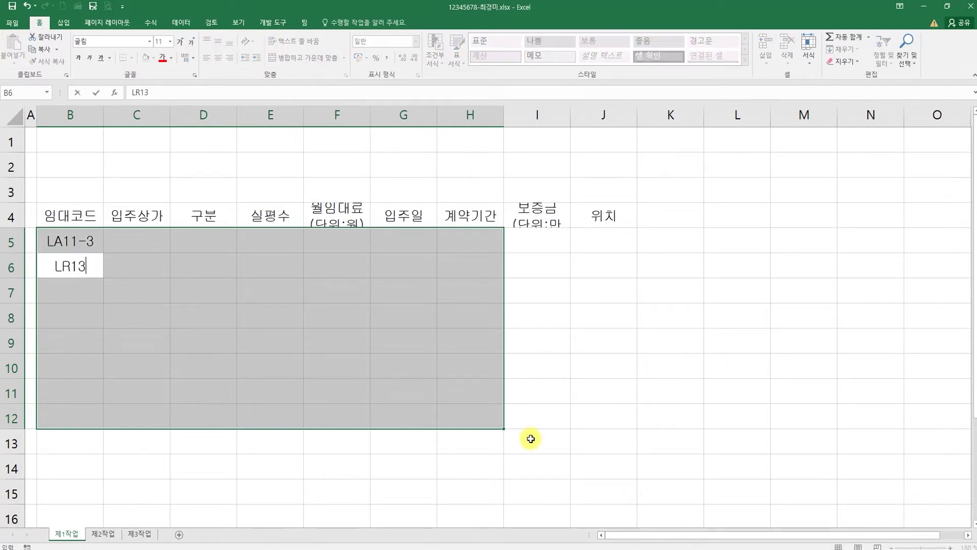
text(-1)
key(Return)
text(LC12-2)
key(Return)
text(LR22-)
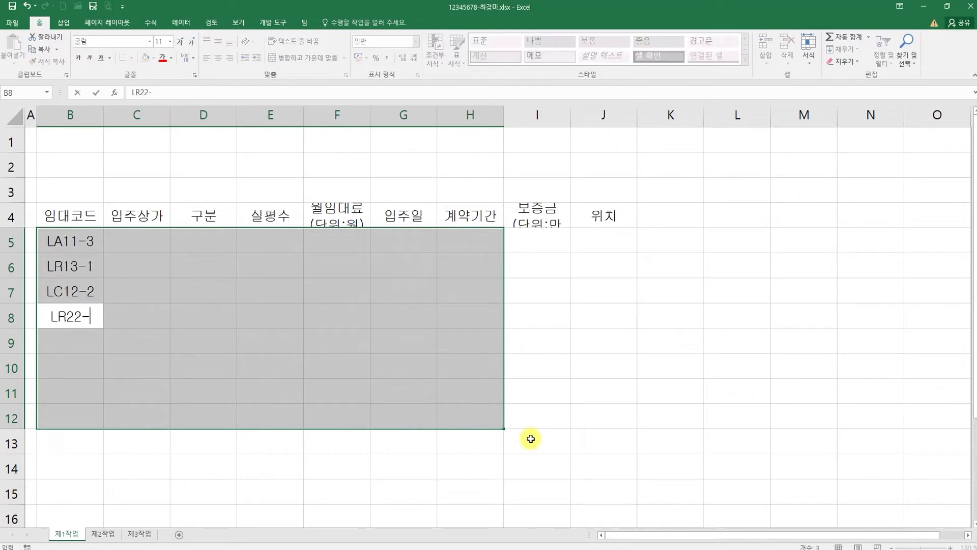
text(2)
key(Return)
Enter the 임대코드 values LA23-2, LA31-3, LC22-1 and LC33-1 in B9:B12
text(LA23-2)
key(Return)
text(LA31)
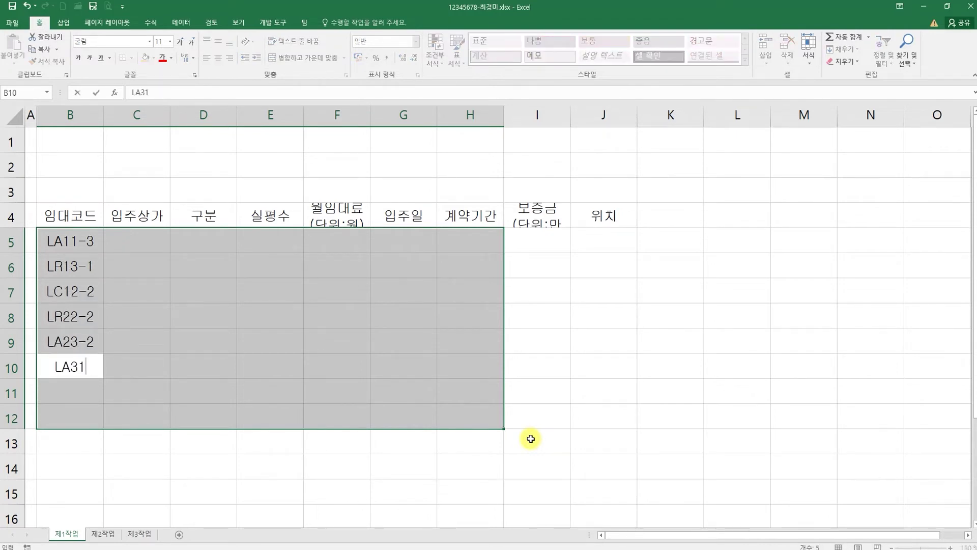
text(-3)
key(Return)
text(LC22-1)
key(Return)
text(LC33-1)
key(Return)
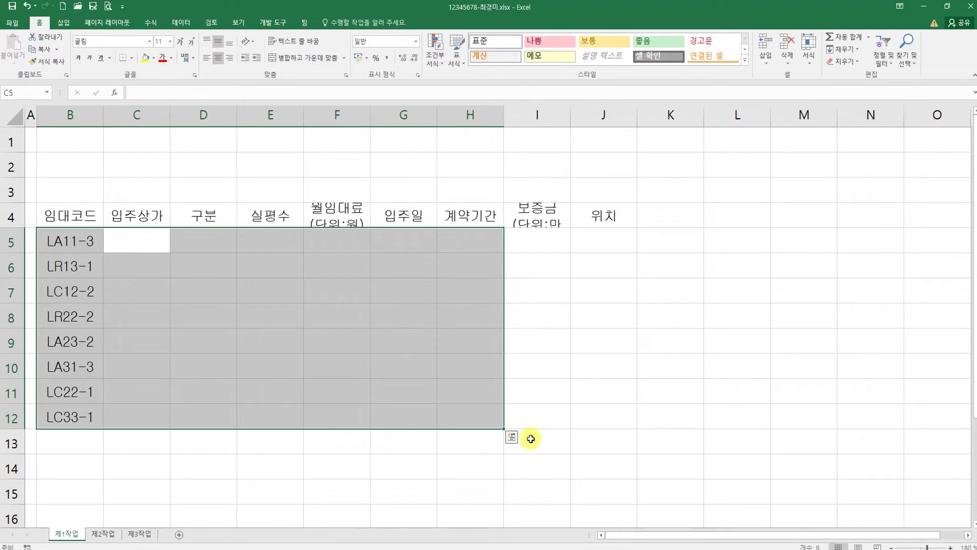
Enter the 입주상가 names 세명수학교실, 우리분식, 염헤어샵 and 맛나피자 in C5:C8
text(세명수학교실)
key(Return)
text(우리분식)
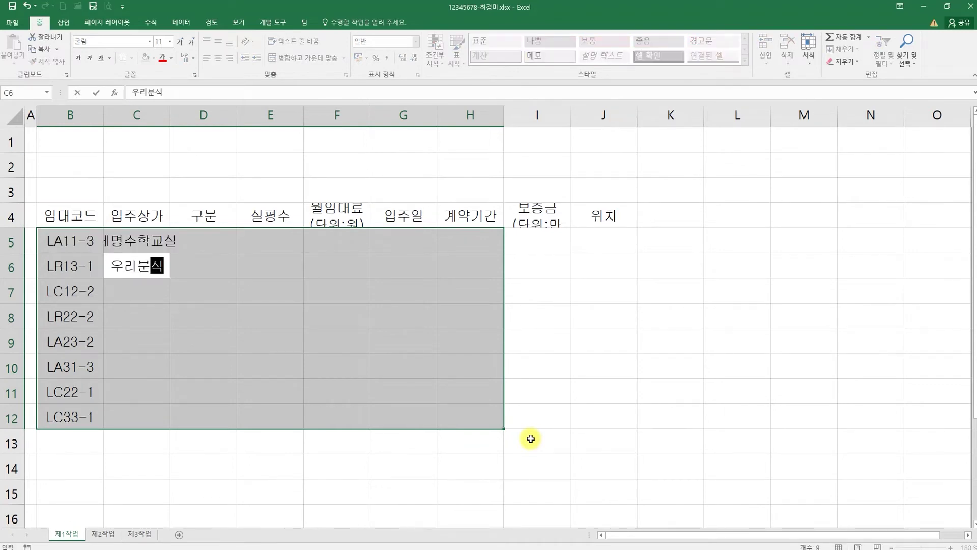
key(Return)
text(염헤어샵)
key(Return)
text(맛나피자)
key(Return)
Enter the 입주상가 names 초록피아노, 한빛논술, 24편의점 and 크린세탁 in C9:C12
text(초록ㅍ)
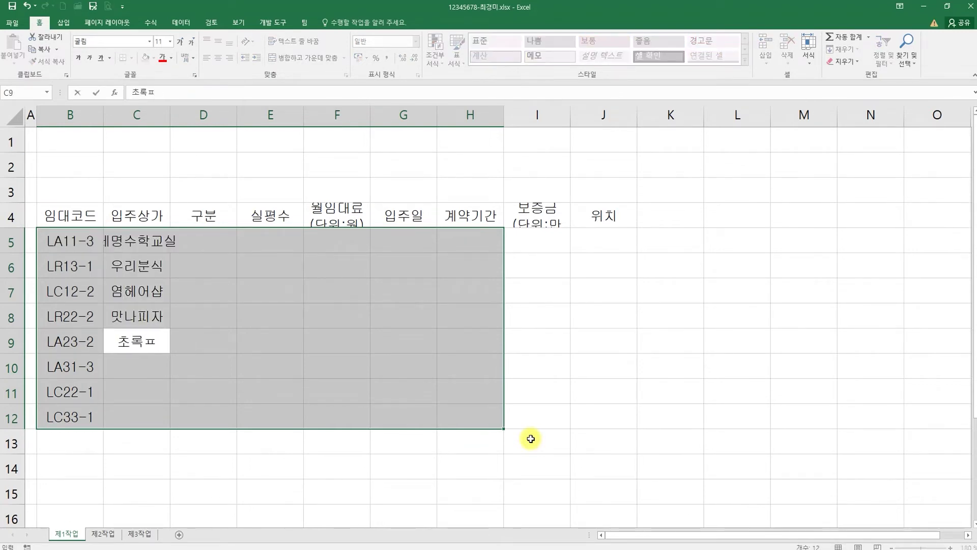
text(피아노)
key(Return)
text(한빛논술)
key(Return)
text(24ㅍ)
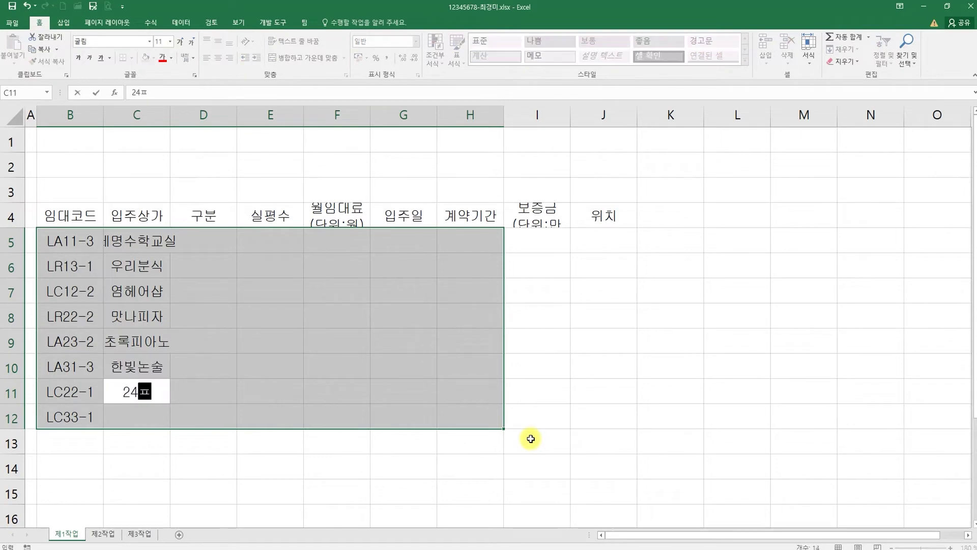
text(편의점)
key(Return)
text(크린세탁)
key(Return)
Enter the 구분 values 학원, 음식점, 편의시설 and 음식점 in D5:D8
text(학)
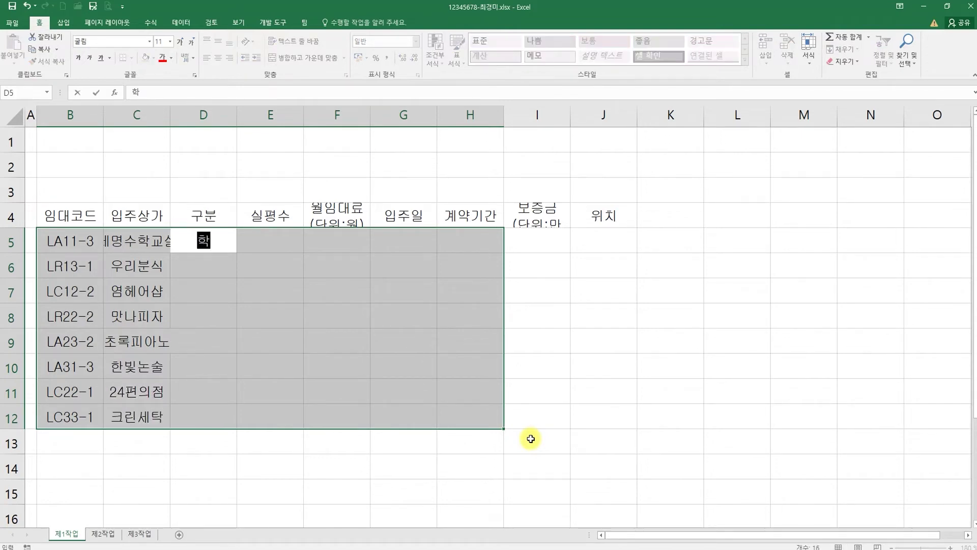
text(원)
key(Return)
text(음식점)
key(Return)
text(편의시설)
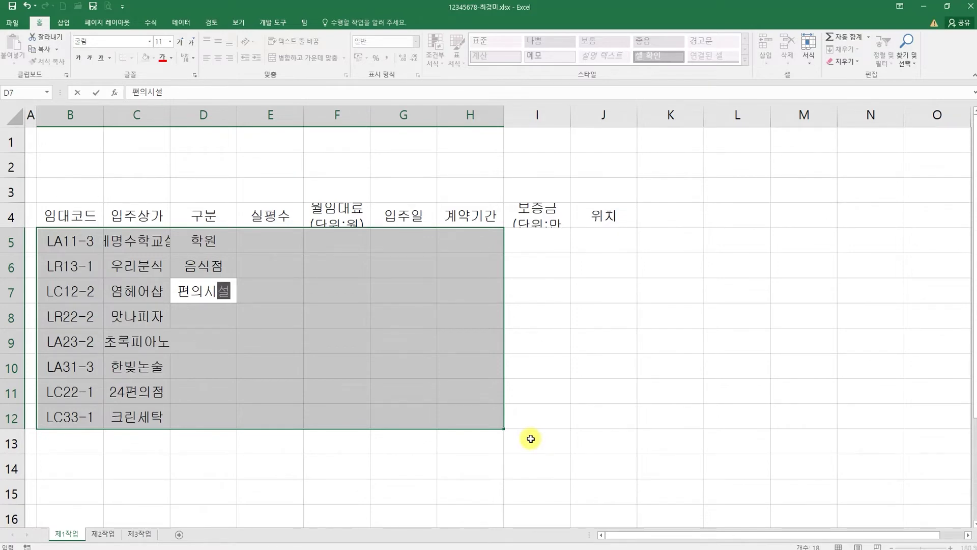
key(Return)
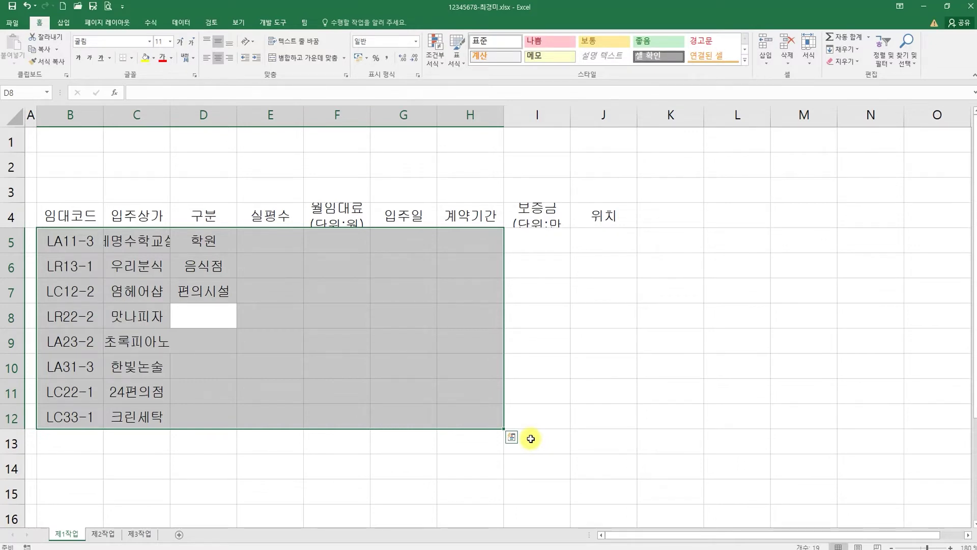
text(음식점)
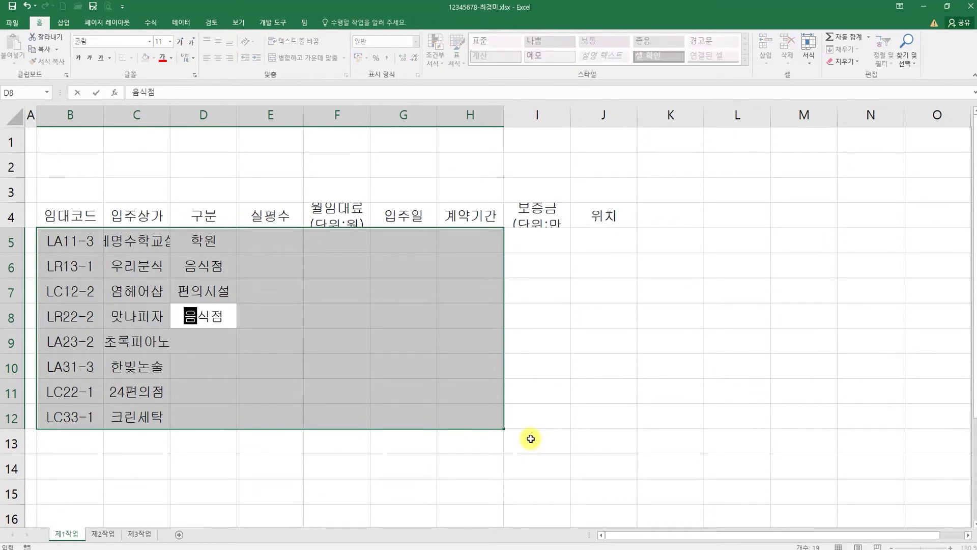
key(Return)
Enter the 구분 values 학원, 학원, 편의시설 and 편의시설 in D9:D12
text(학원)
key(Return)
text(학원)
key(Return)
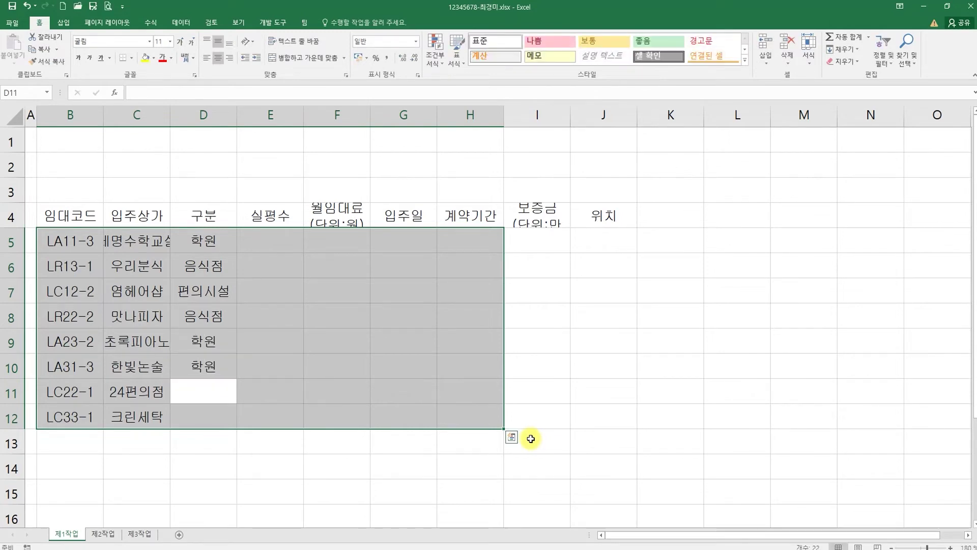
text(편의시설)
key(Return)
text(편)
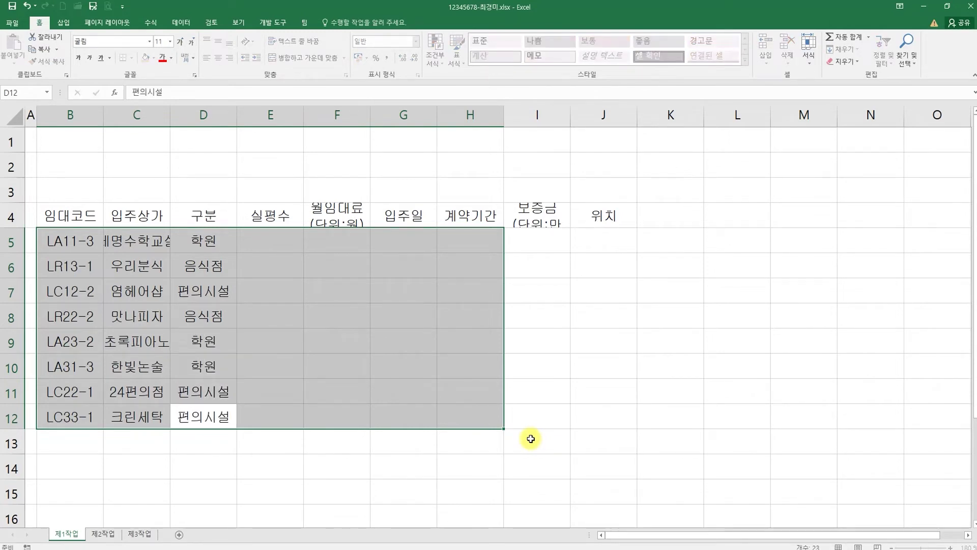
key(Return)
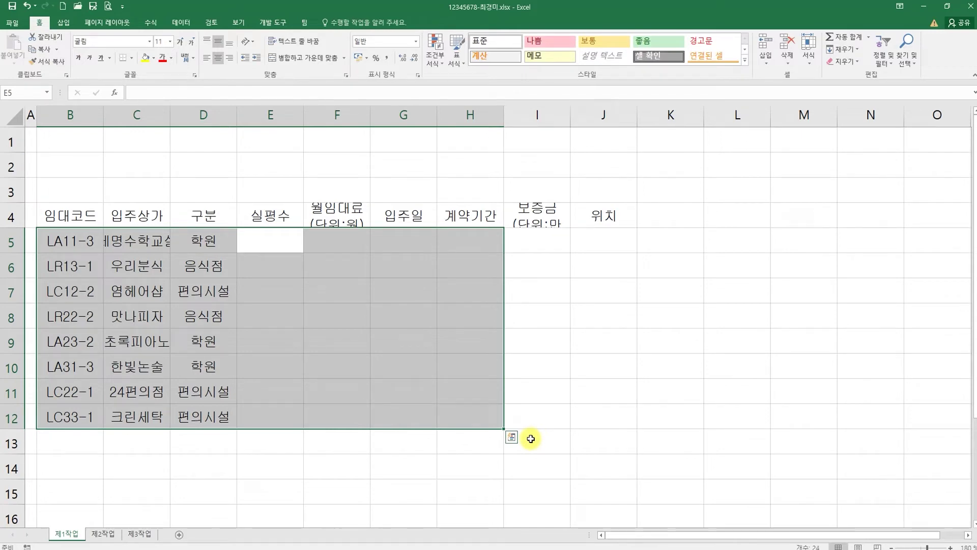
Enter the 실평수 values 33, 19, 17 and 15 in E5:E8
text(33)
key(Return)
text(19)
key(Return)
text(17)
key(Return)
text(14)
key(Return)
key(shift+Return)
text(15)
key(Return)
Enter the 실평수 values 19, 25, 13 and 11 in E9:E12
text(19)
key(Return)
text(25)
key(Return)
text(13)
key(Return)
text(11)
key(Return)
Enter the 월임대료 amounts 1200000, 1350000, 900000 and 850000 in F5:F8
text(1200000)
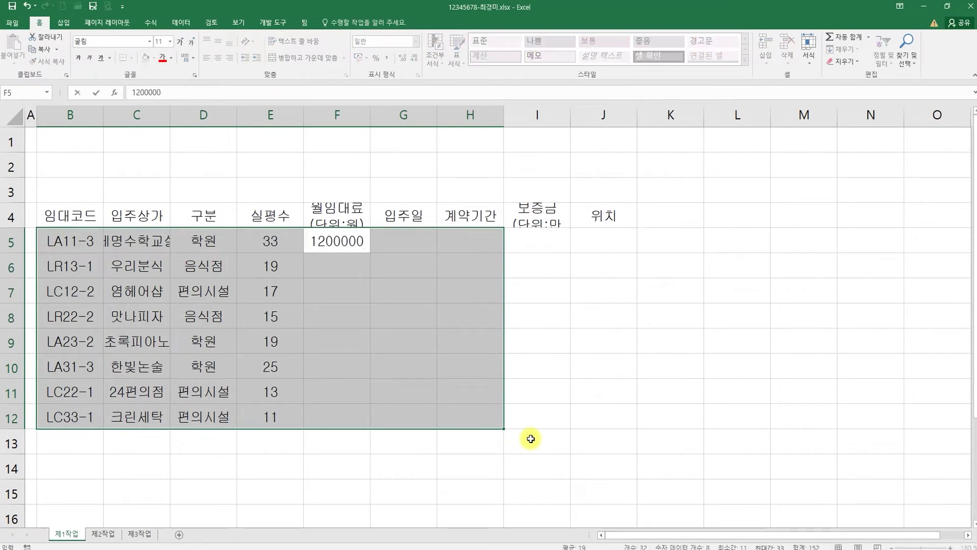
key(Return)
text(1350000)
key(Return)
text(900000)
key(Return)
text(850000)
key(Return)
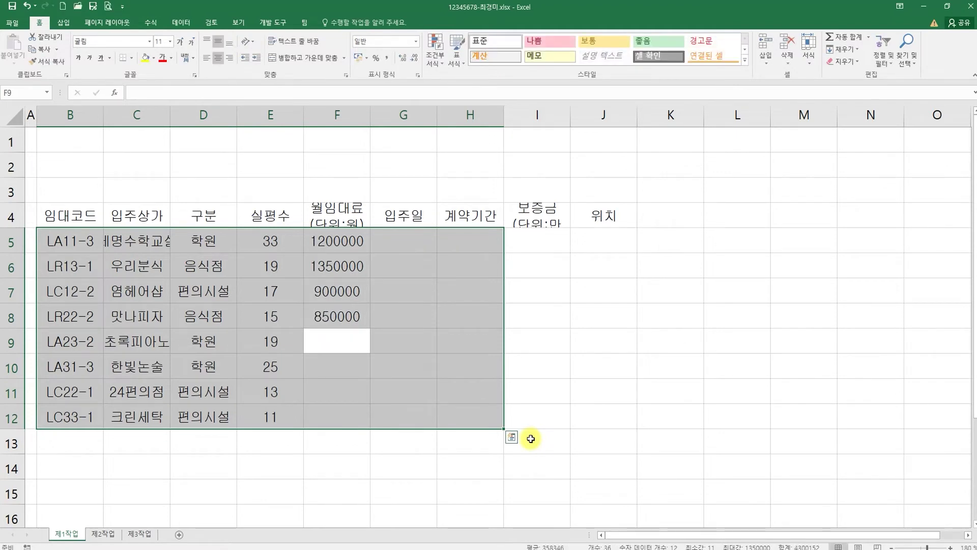
Enter the 월임대료 amounts 950000, 1050000, 1000000 and 930000 in F9:F12
text(950000)
key(Return)
text(1050000)
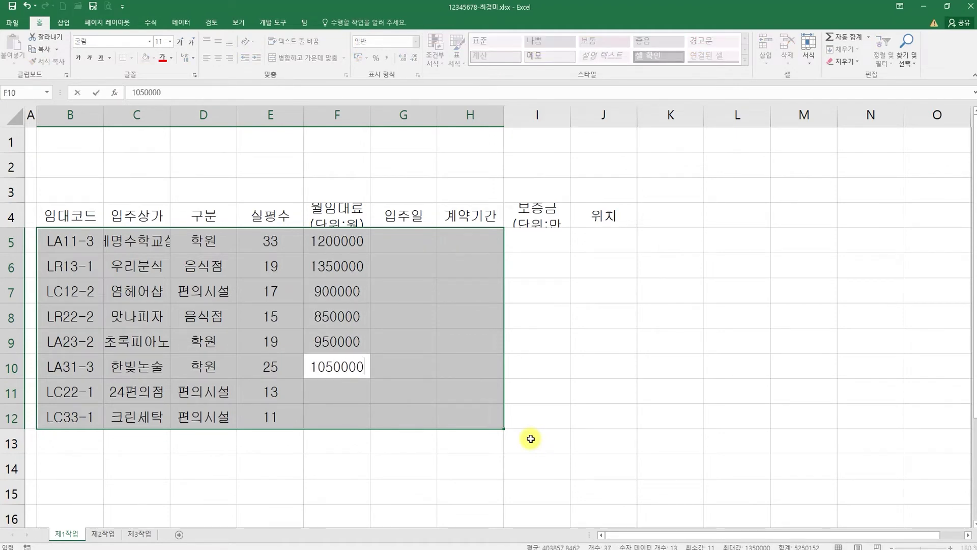
key(Return)
text(1000000)
key(Return)
text(930000)
key(Return)
Paste the complete data set into B5:H12, including the 입주일 dates and the 계약기간 values
key(ctrl+v)
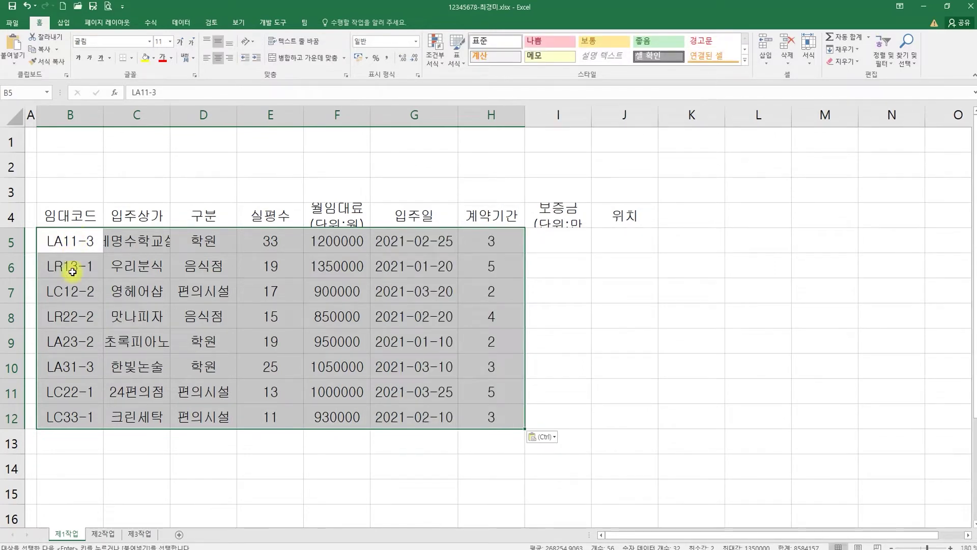
key(Escape)
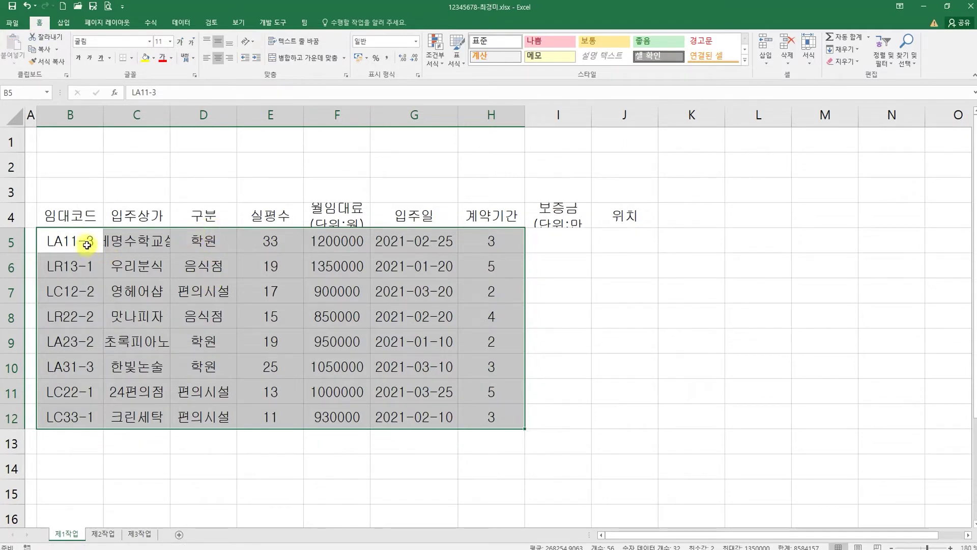
Check the entered data cell by cell through the selected range from B5 to H12
key(Return)
key(Return)
key(Return)
key(Return)
key(Return)
key(Return)
key(Return)
key(Return)
key(Return)
key(Return)
key(Return)
key(Return)
key(Return)
key(Return)
key(Return)
key(Return)
key(Return)
key(Return)
key(Return)
key(Return)
key(Return)
key(Return)
key(Return)
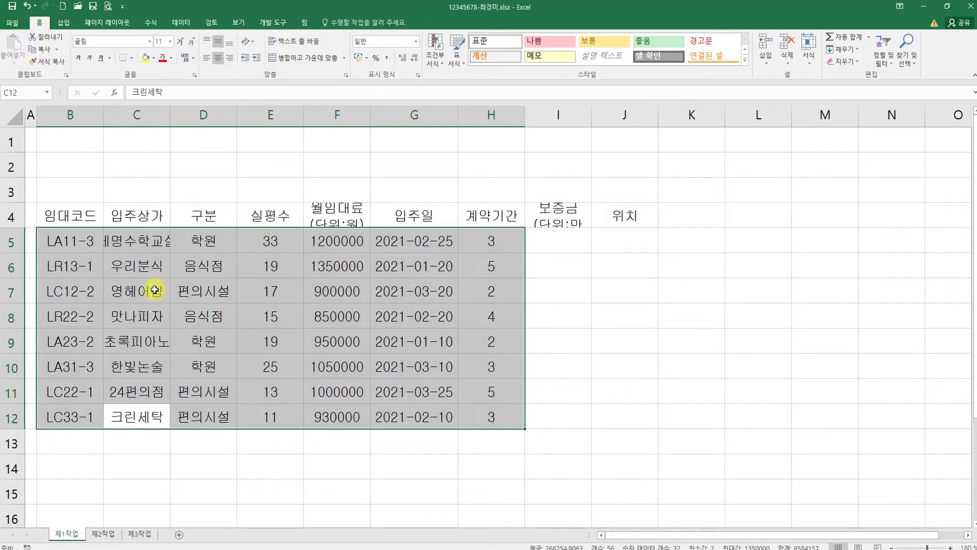
key(Return)
key(Return)
key(Return)
key(Return)
key(Return)
key(Return)
key(Return)
key(Return)
key(Return)
key(Return)
key(Return)
key(Return)
key(Return)
key(Return)
key(Return)
key(Return)
key(Return)
key(Return)
key(Return)
key(Return)
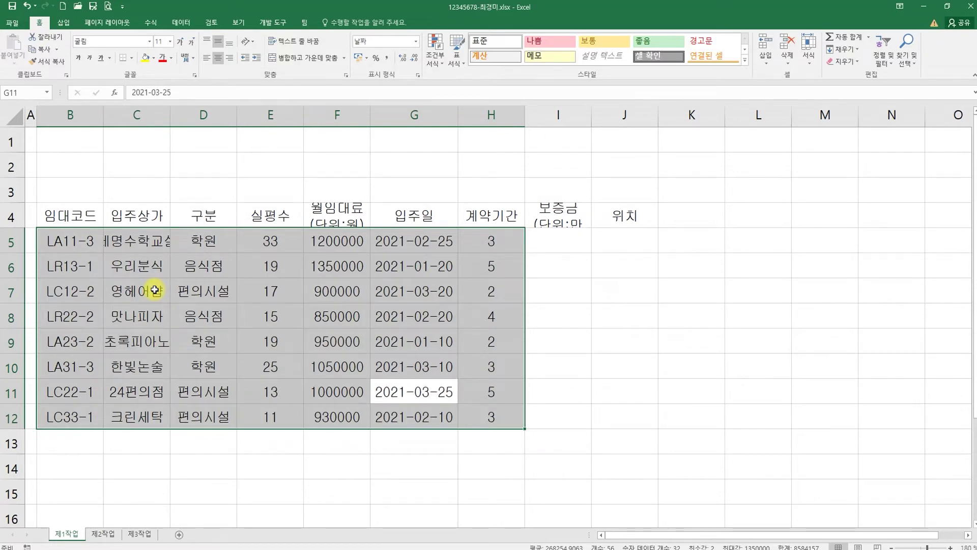
key(Return)
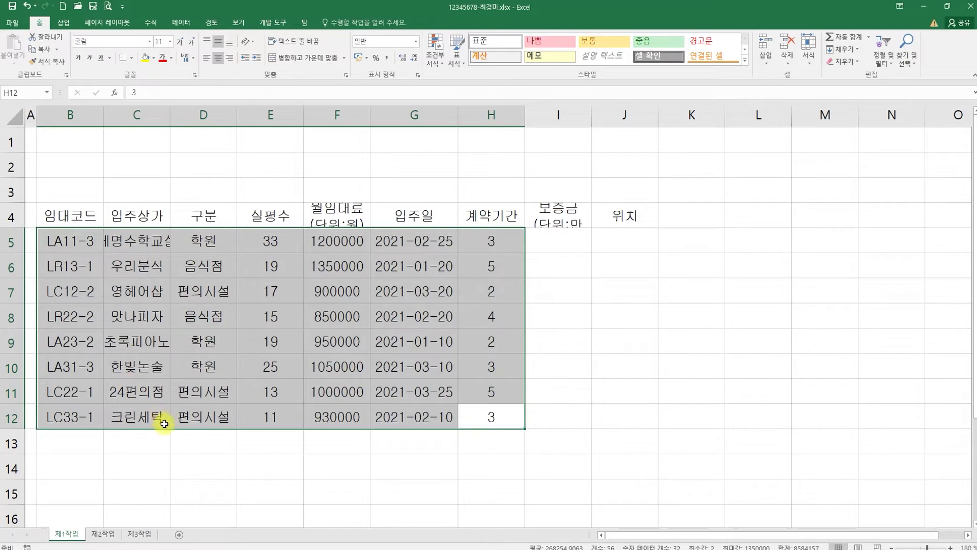
Enter the labels 학원 월임대료(단위:원) 평균 in B13 and 2021-03-01 이후 입주한 입주상가 수 in B14
click(69, 443)
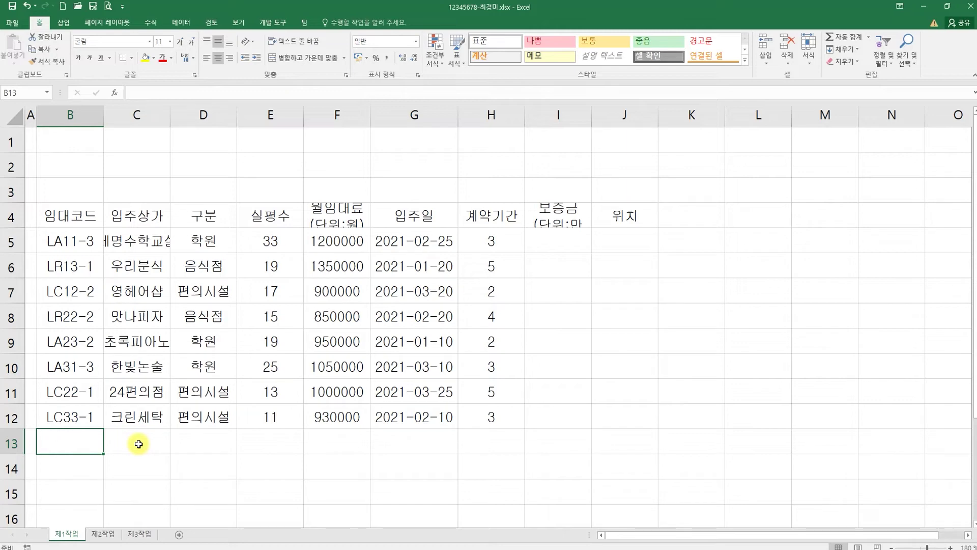
text(학원 월임대료(단위:원) 평균 1 이후 입주한 입주상가 수)
click(92, 439)
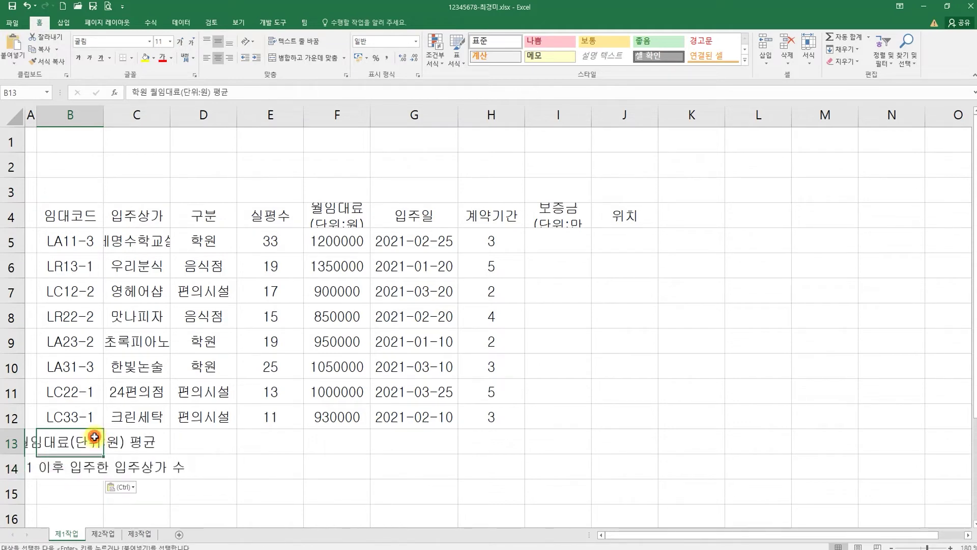
click(80, 464)
click(80, 443)
click(76, 460)
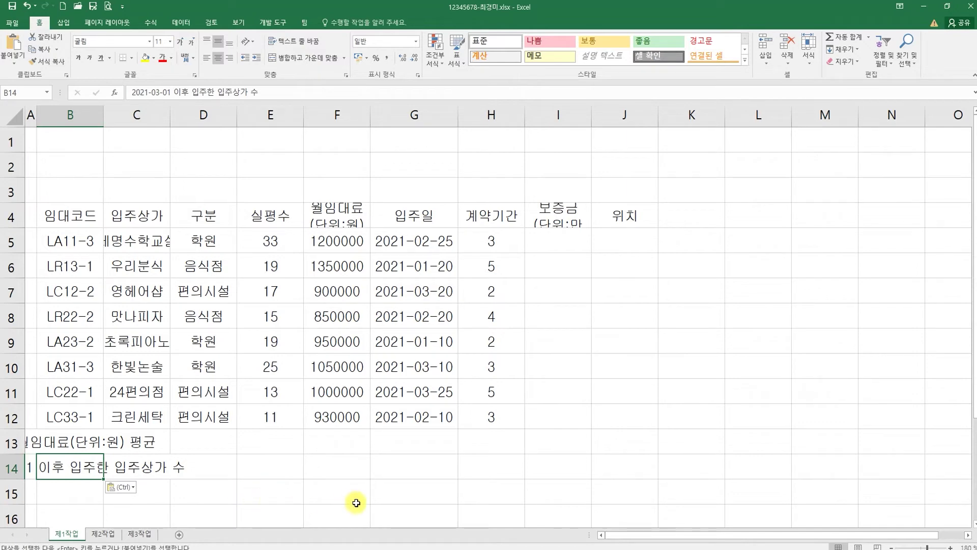
Enter the labels 최대 계약기간 in G13, 임대코드 in G14 and 계약기간 in I14
click(414, 445)
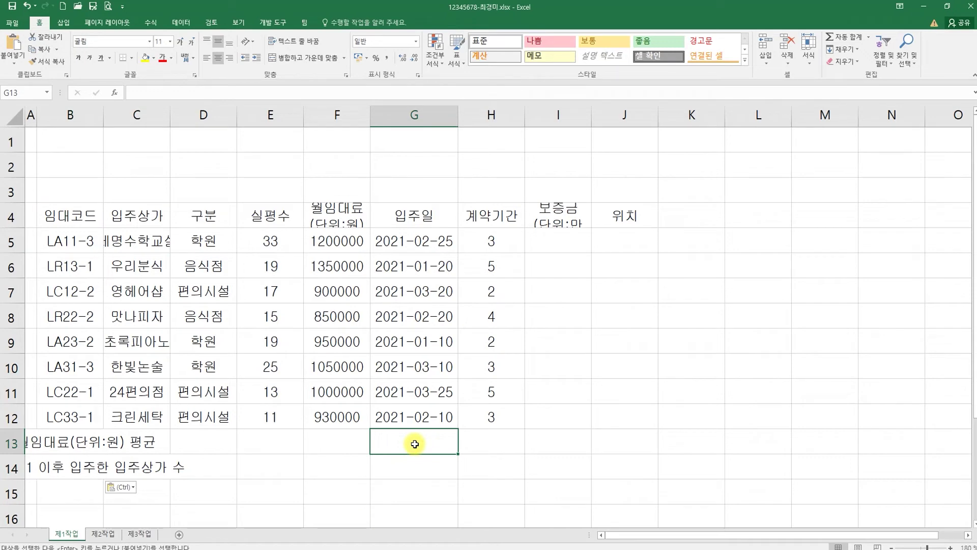
text(최대 계약ㄱ기간)
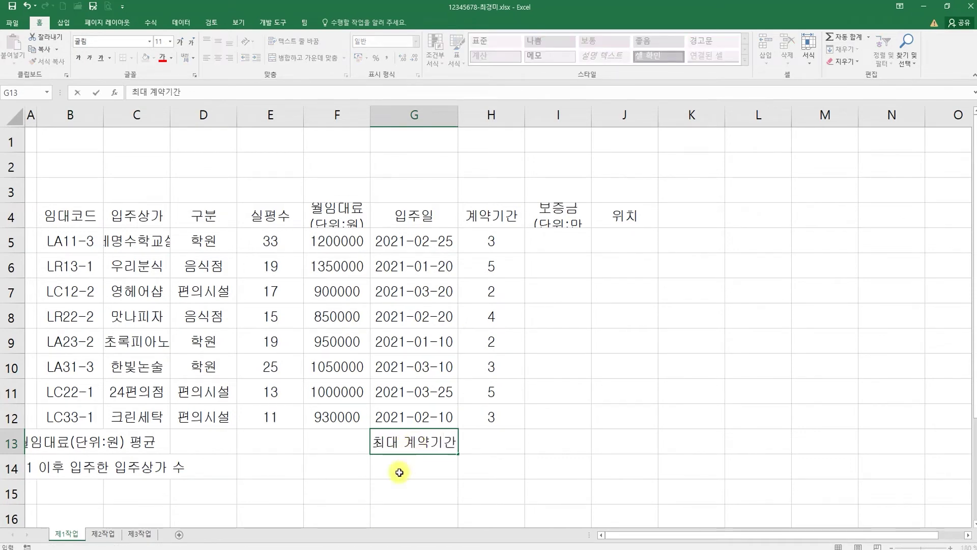
key(Return)
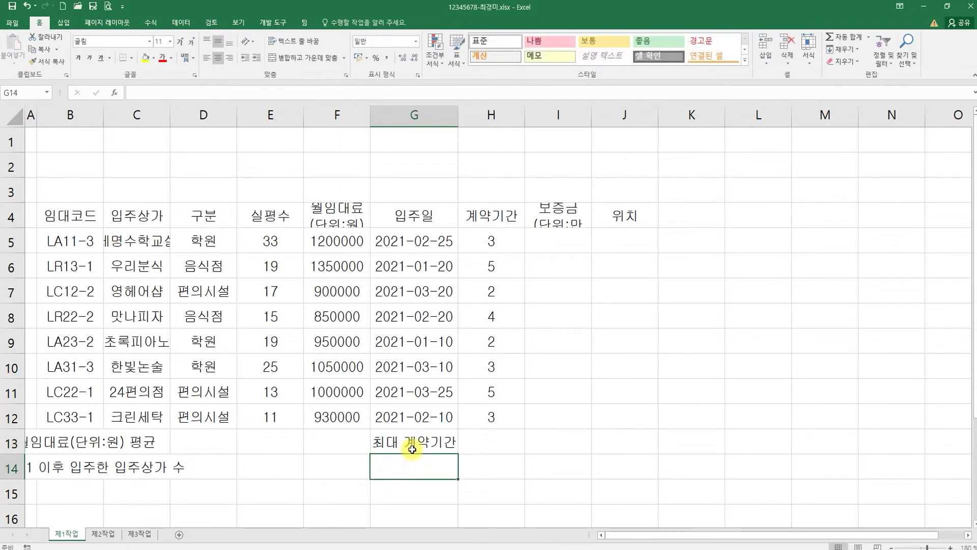
text(임대코드)
key(Tab)
key(Tab)
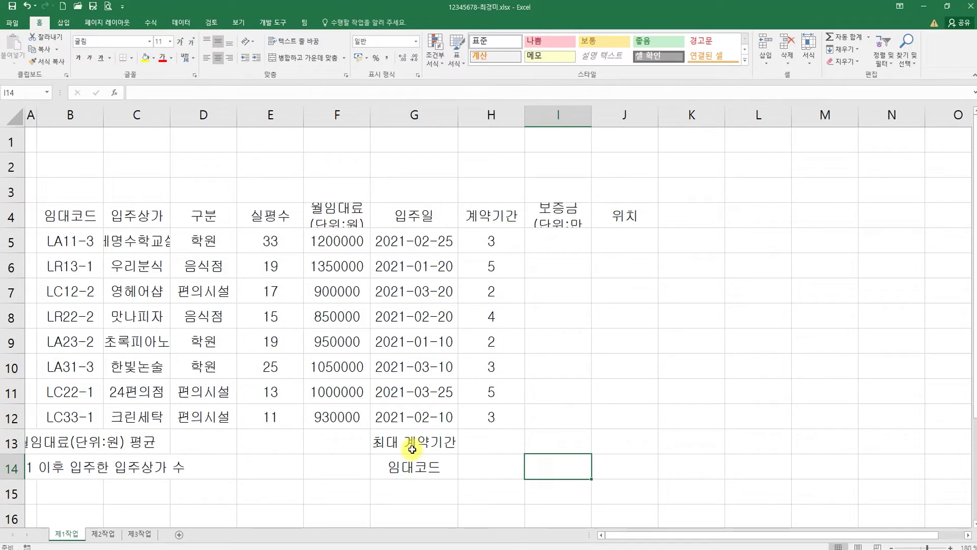
text(계약기가)
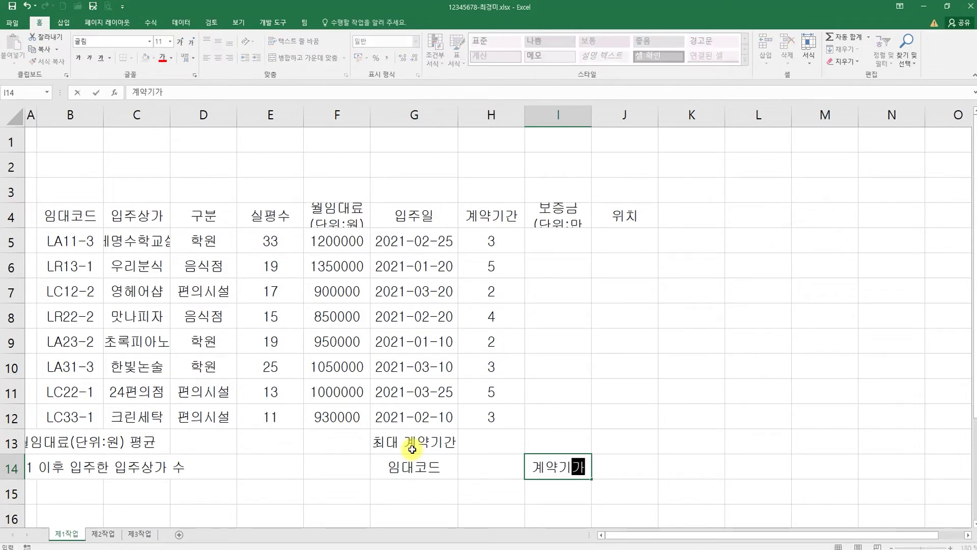
text(ㄴ)
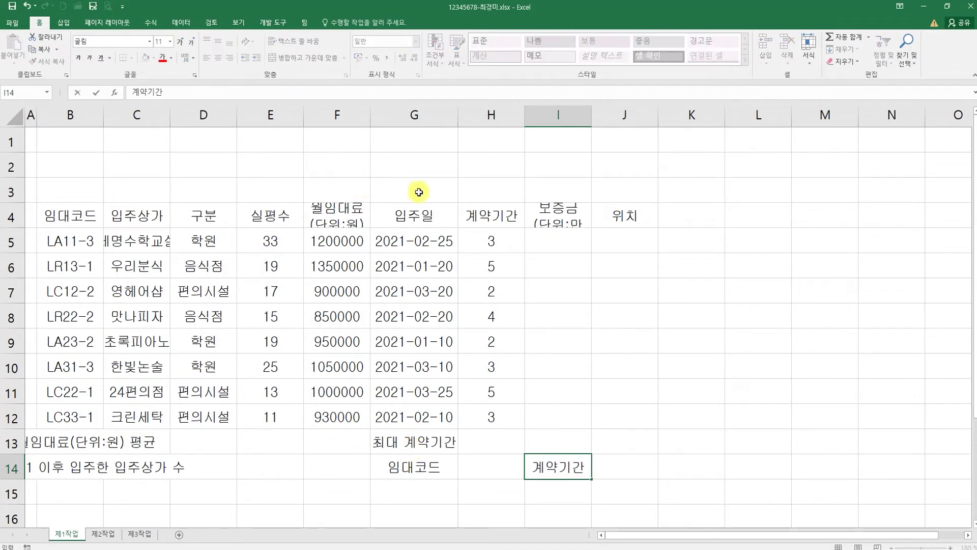
click(624, 318)
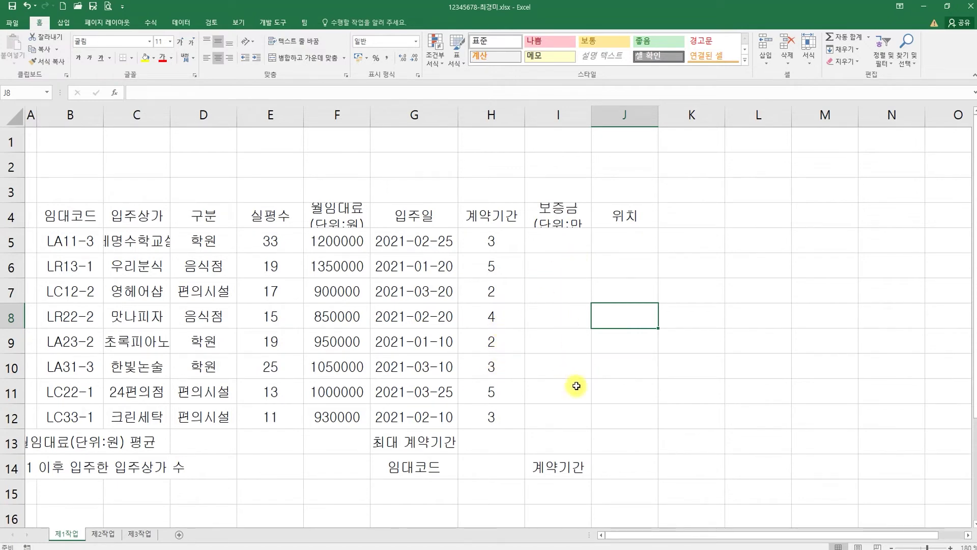
Auto-fit the 입주상가 column C to its contents and widen it slightly further
click(80, 115)
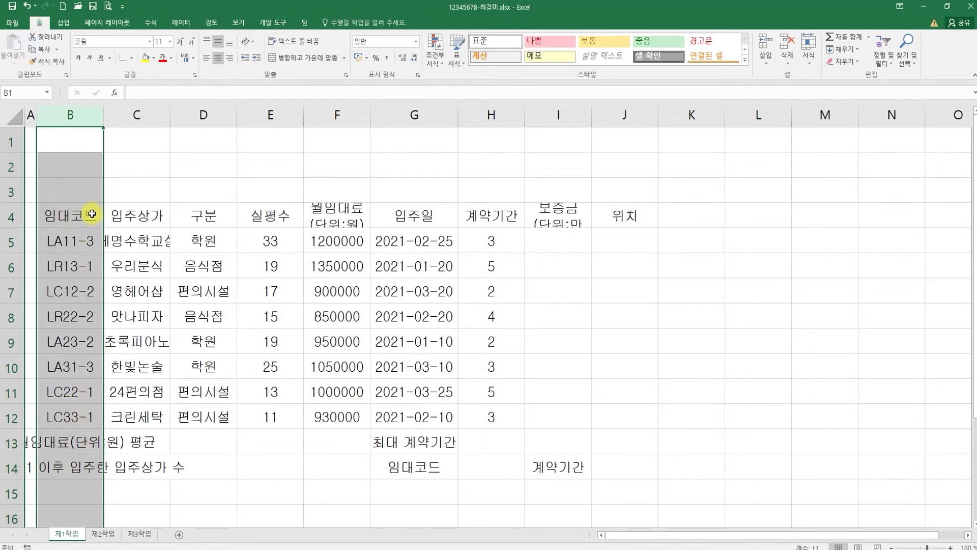
click(135, 115)
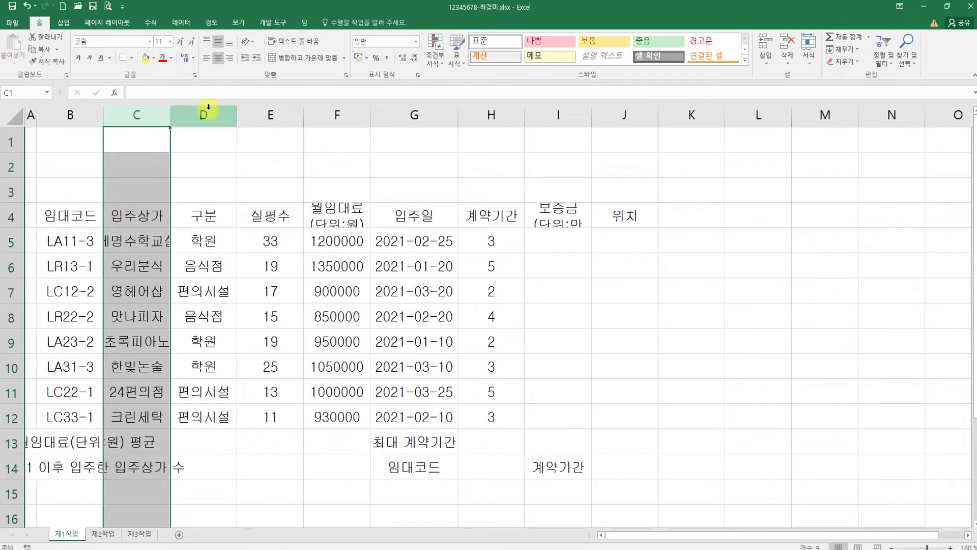
double_click(169, 115)
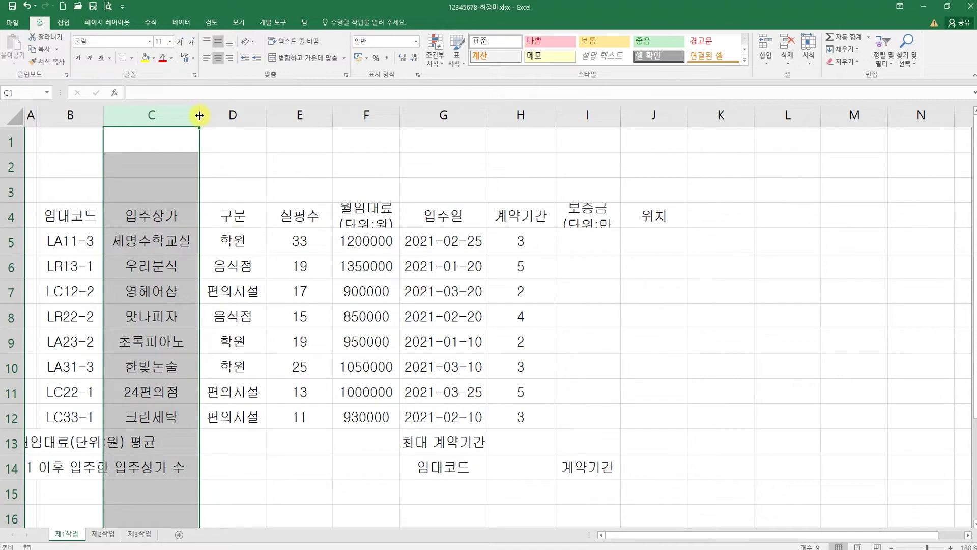
mouse_move(199, 116)
mouse_down()
mouse_move(227, 115)
mouse_move(204, 115)
mouse_up()
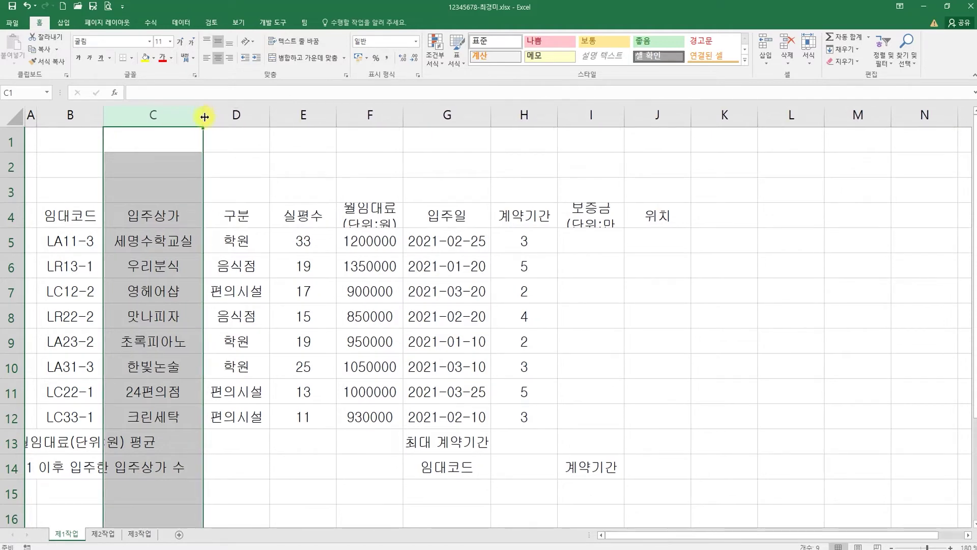
Try auto-fitting the 실평수 column E to its contents and undo the width change
click(243, 114)
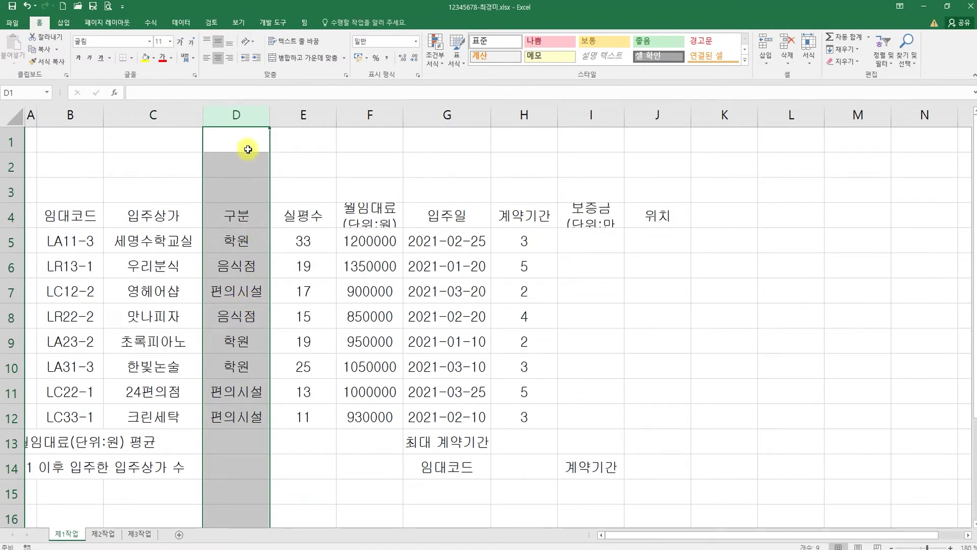
click(322, 108)
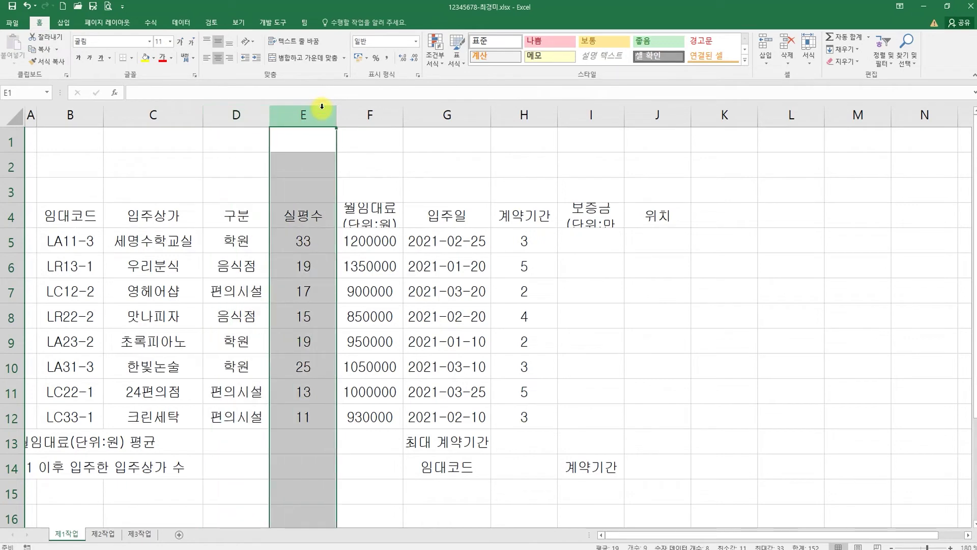
click(374, 111)
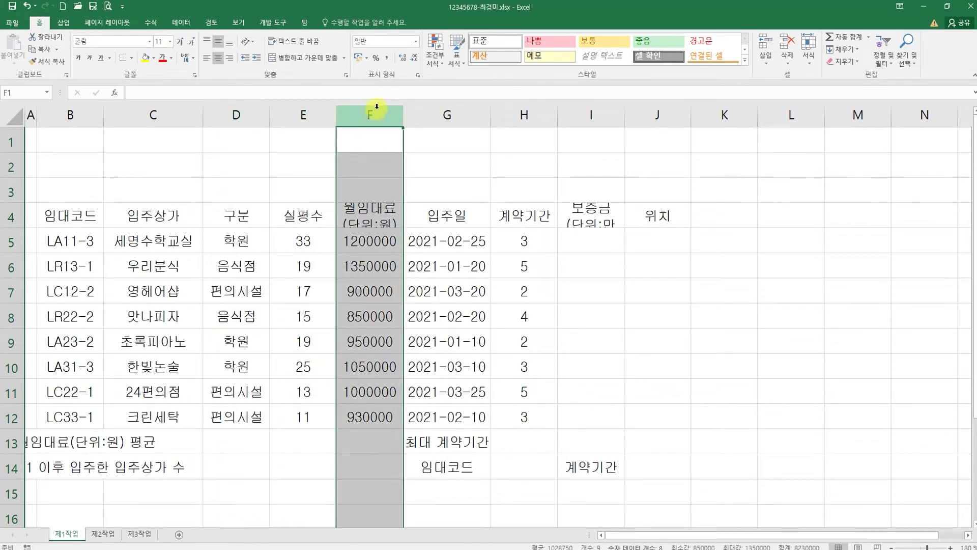
click(283, 118)
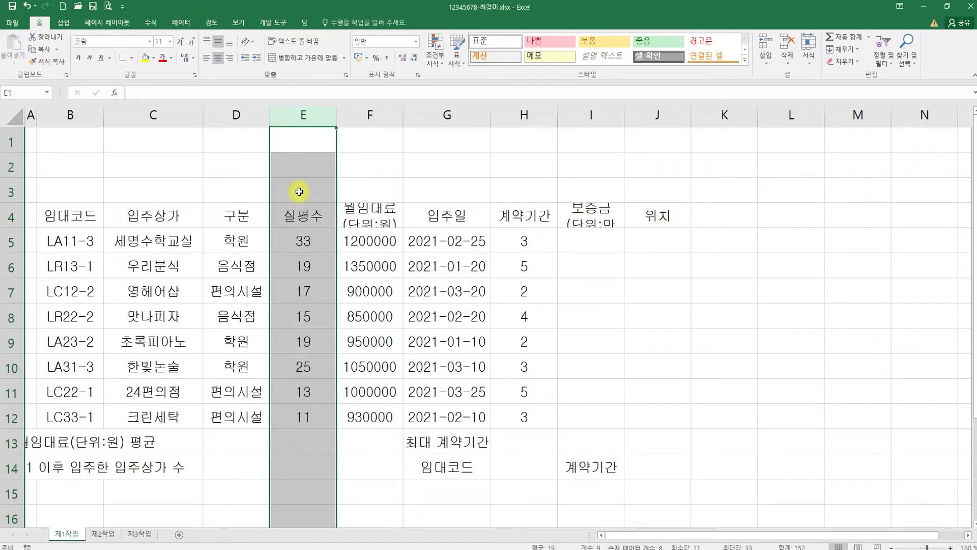
double_click(336, 117)
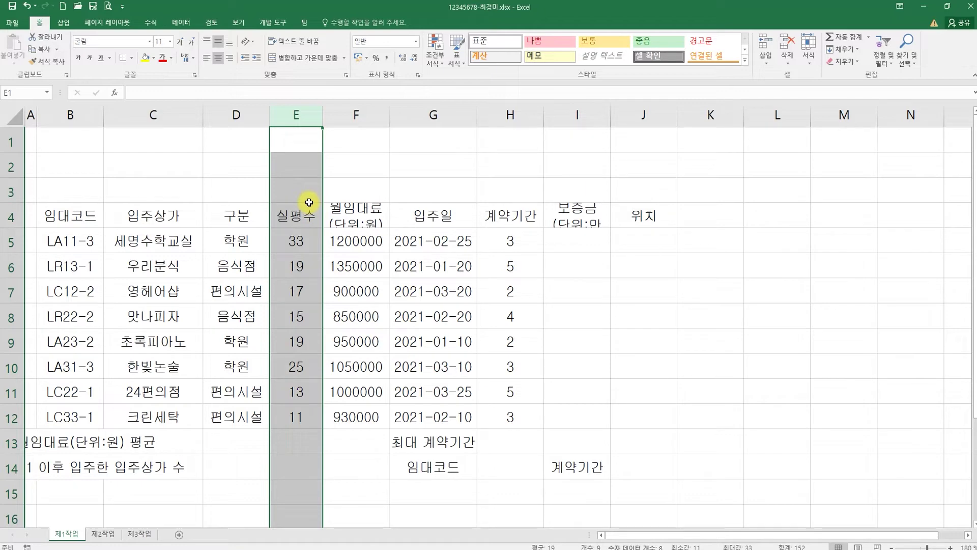
key(ctrl+z)
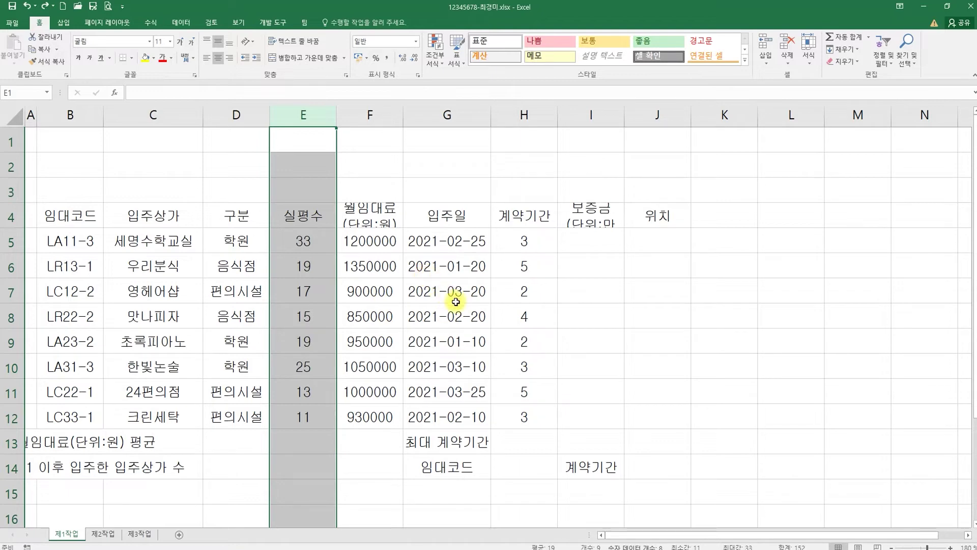
Widen the 보증금 column I so that the (단위:만원) line of its header fits on one line
click(469, 121)
drag(451, 250, 459, 418)
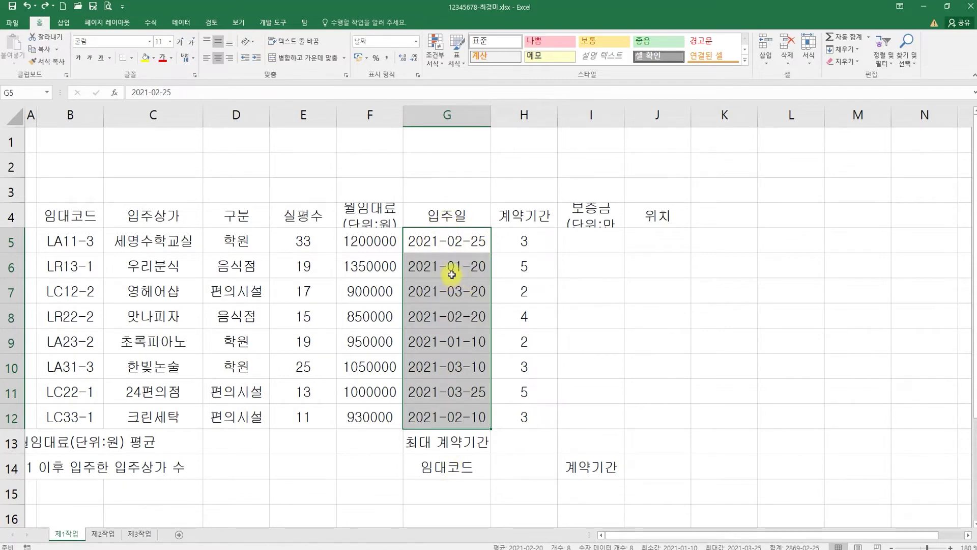
click(543, 112)
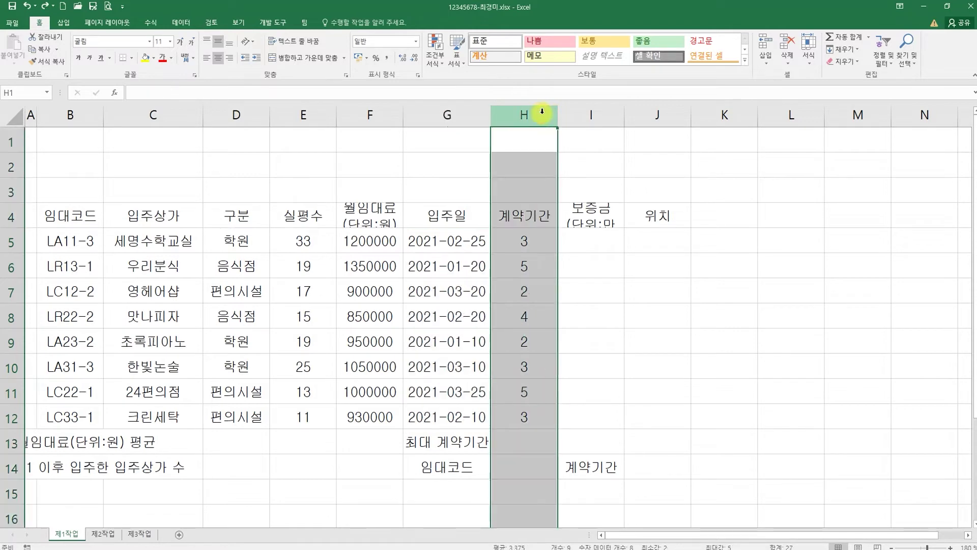
click(588, 112)
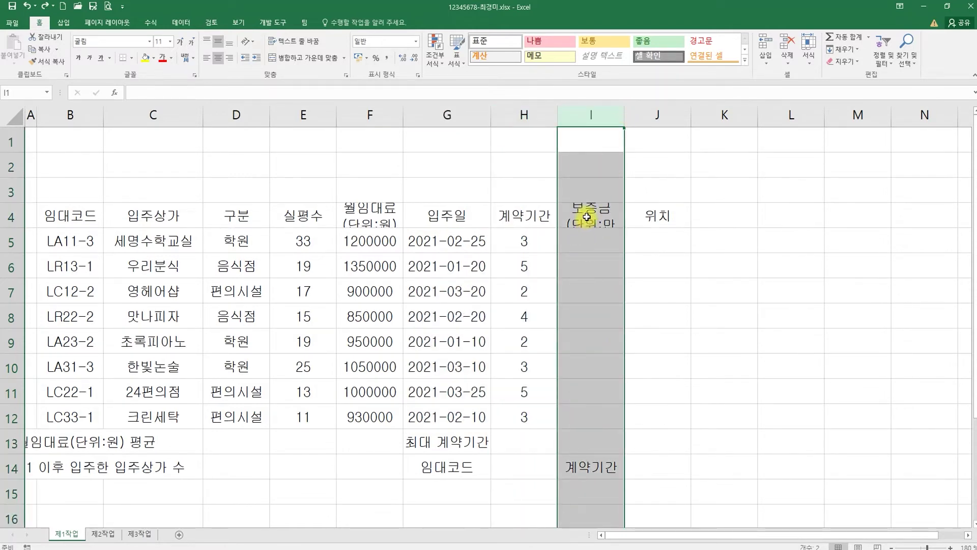
click(585, 216)
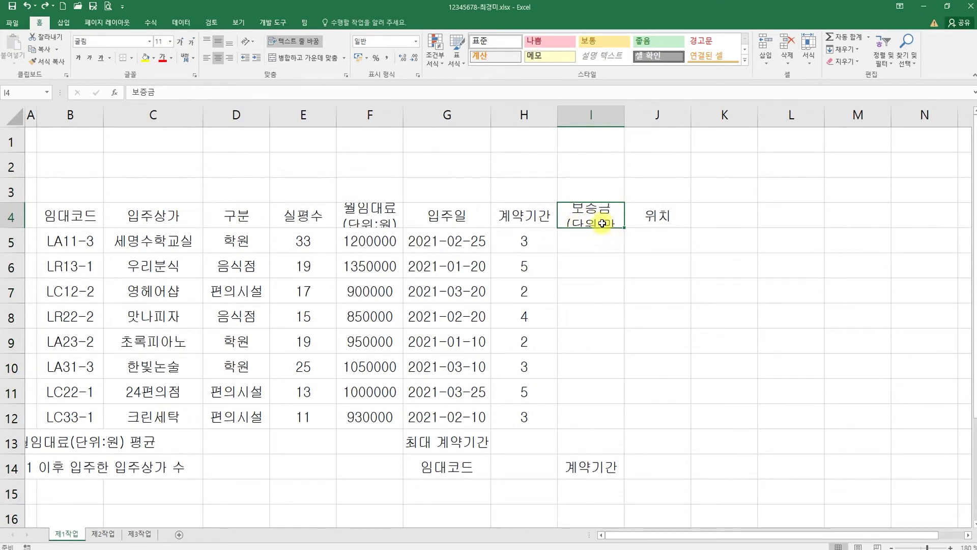
drag(624, 115, 646, 115)
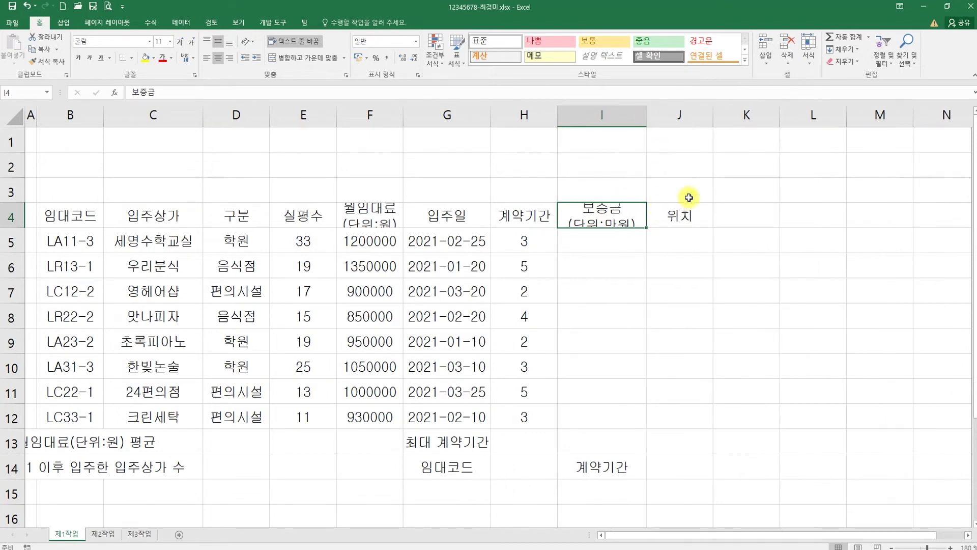
click(684, 115)
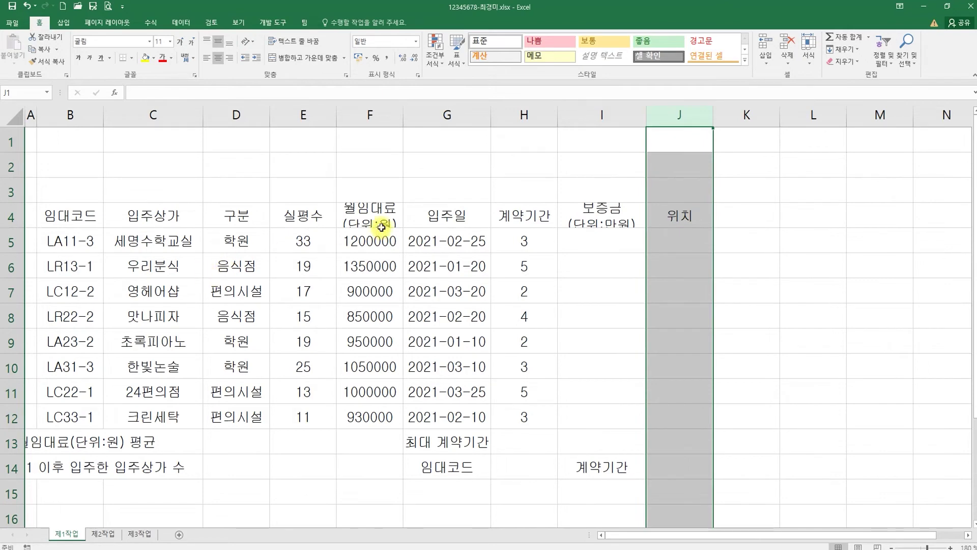
Auto-fit the height of header row 4 to its two-line headers
click(377, 213)
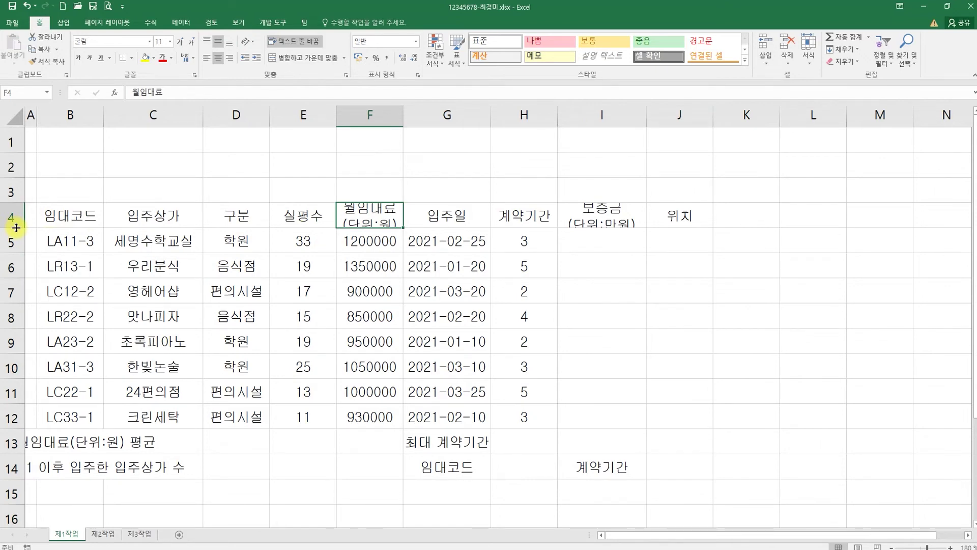
double_click(16, 228)
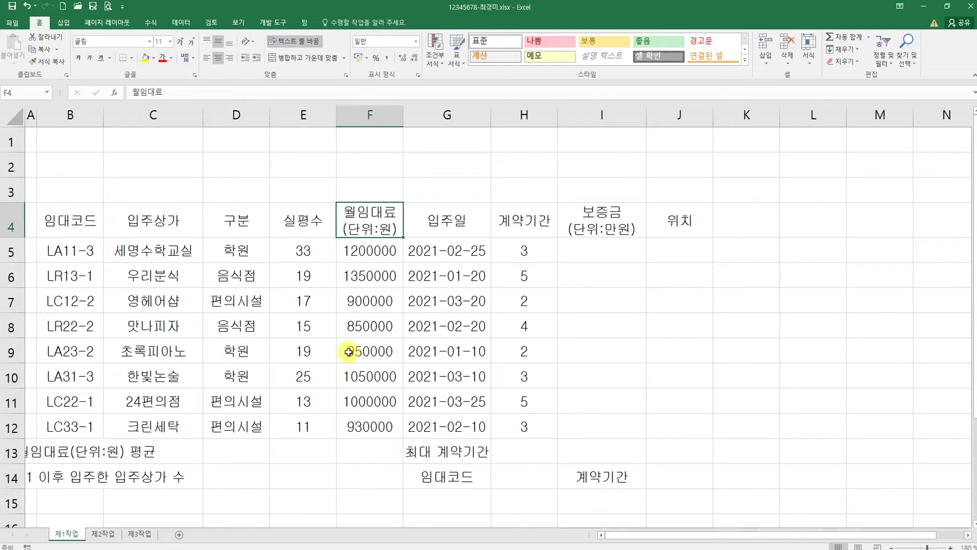
click(237, 174)
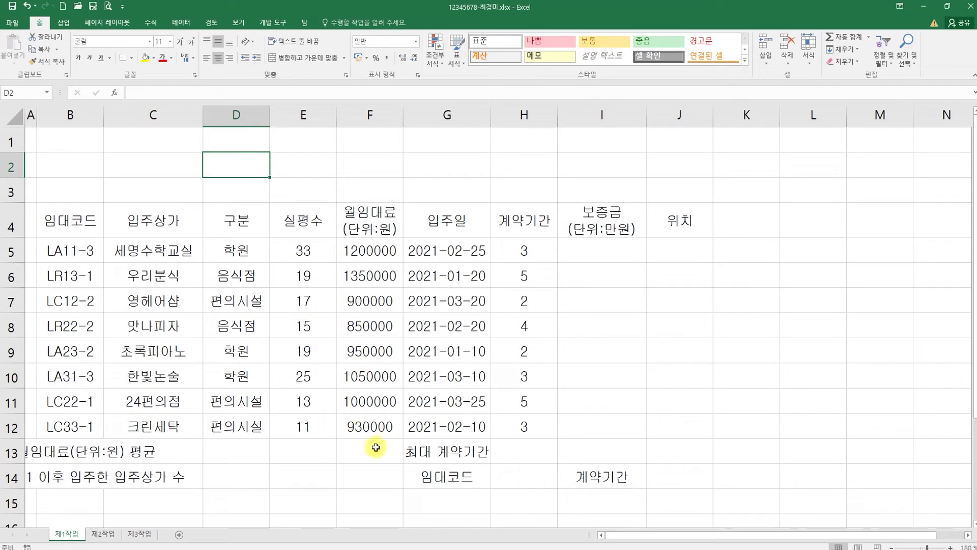
click(74, 450)
drag(74, 450, 226, 446)
drag(76, 476, 220, 476)
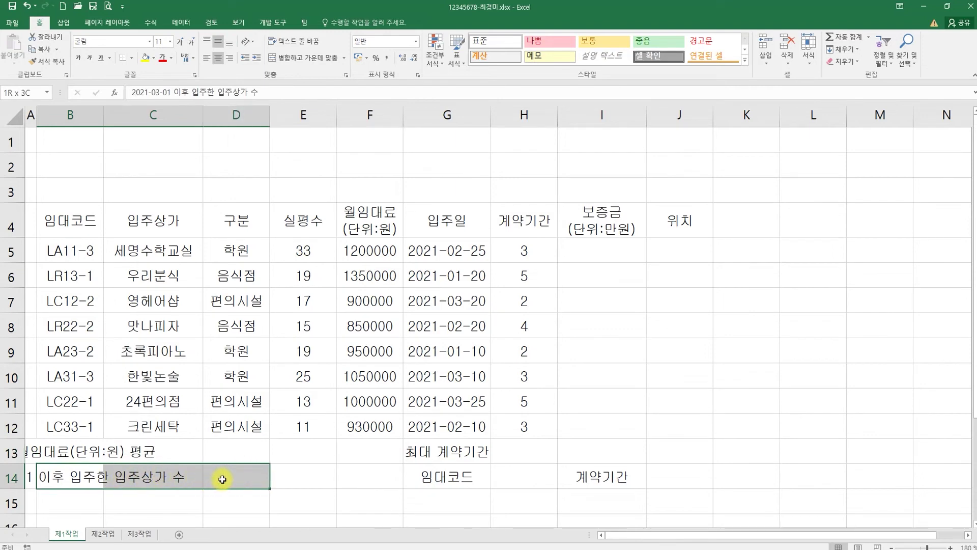
drag(384, 448, 387, 477)
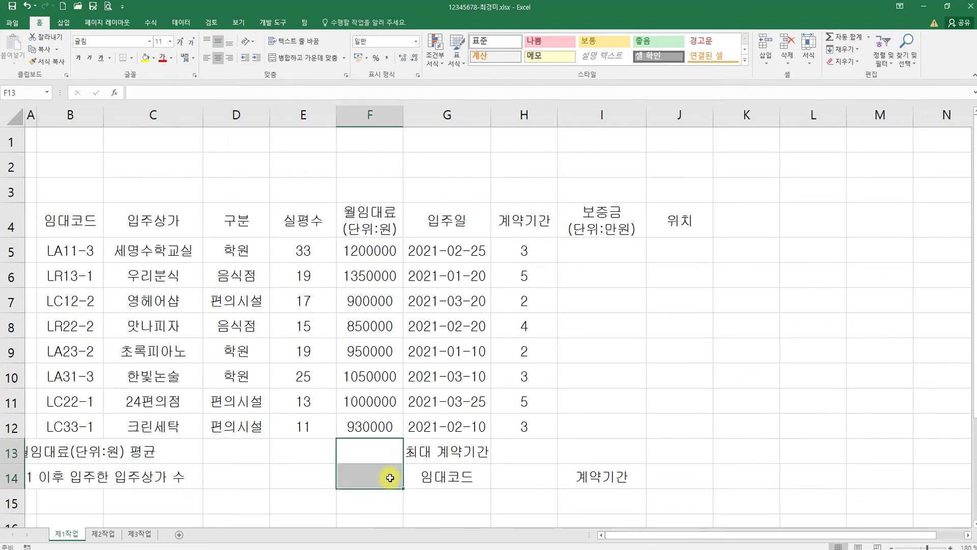
drag(435, 450, 583, 456)
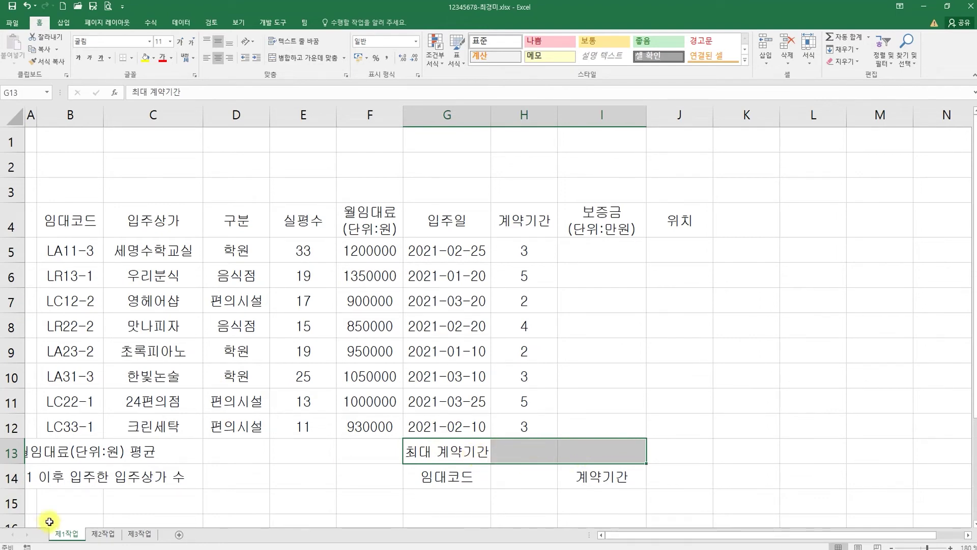
drag(55, 449, 238, 449)
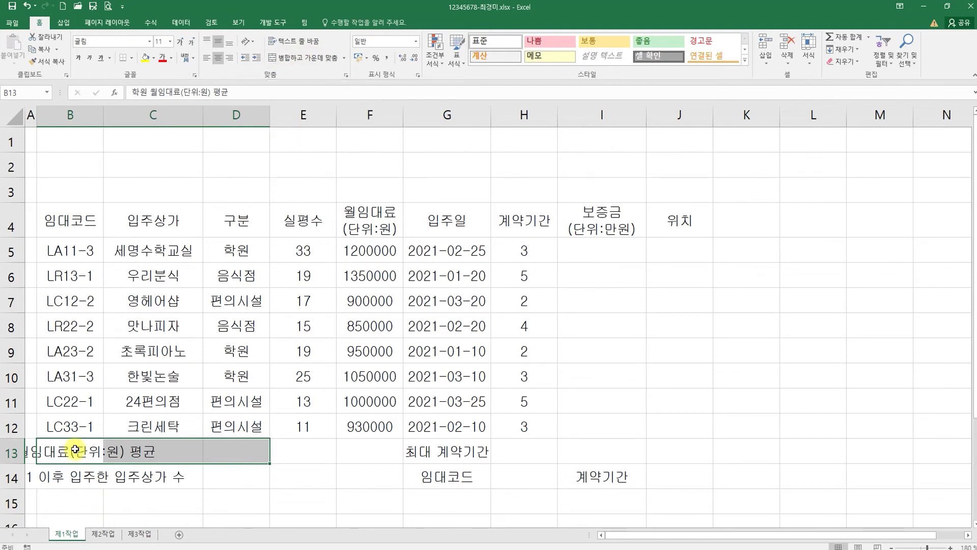
Merge and center the ranges B13:D13, B14:D14, F13:F14 and G13:I13 together
drag(75, 449, 222, 446)
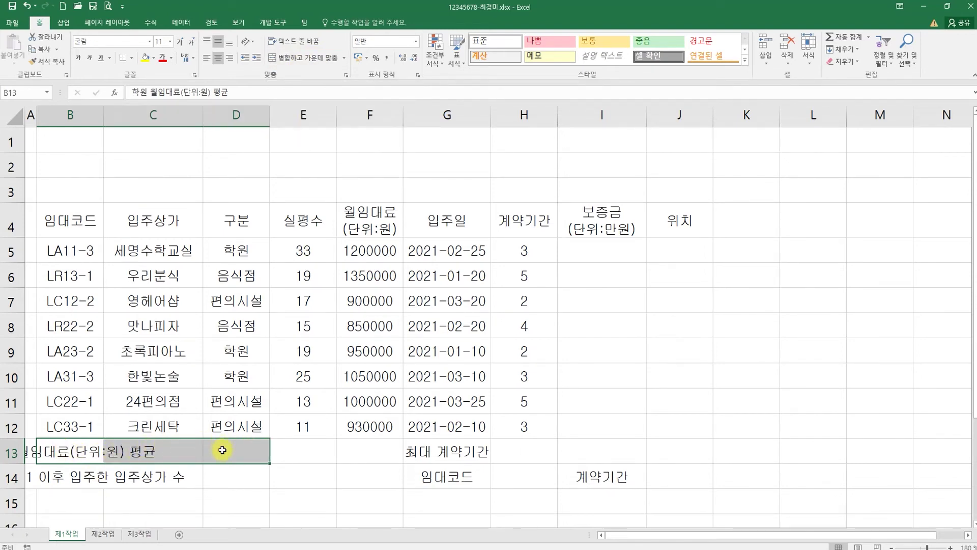
drag(56, 476, 216, 473)
drag(386, 446, 383, 473)
drag(448, 452, 593, 445)
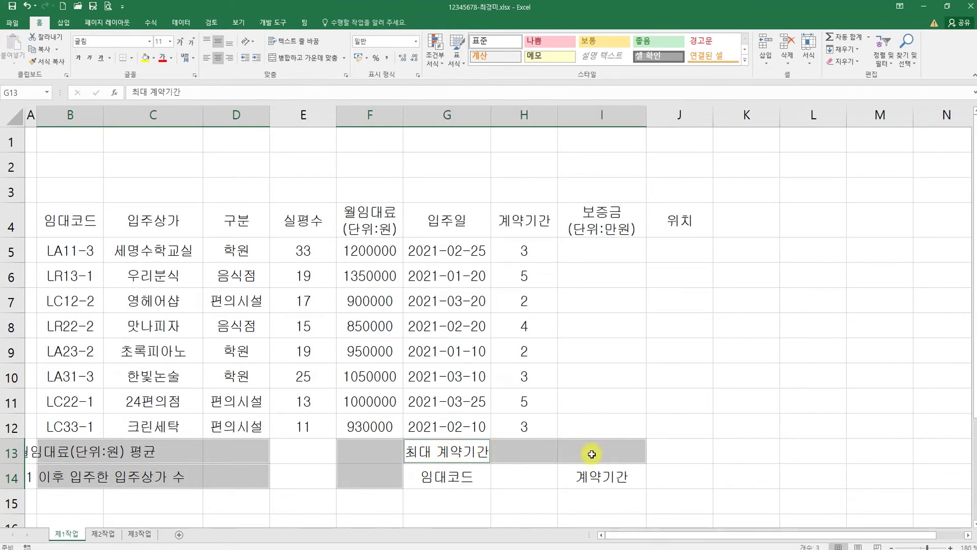
click(289, 58)
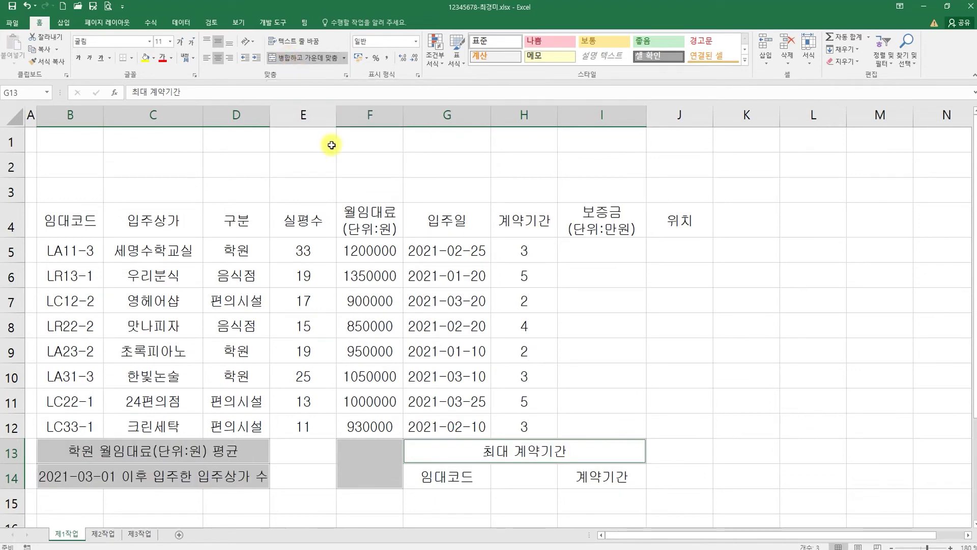
Slightly widen the 구분 column D and the 임대코드 column B to give the merged label in B14 more room
click(79, 476)
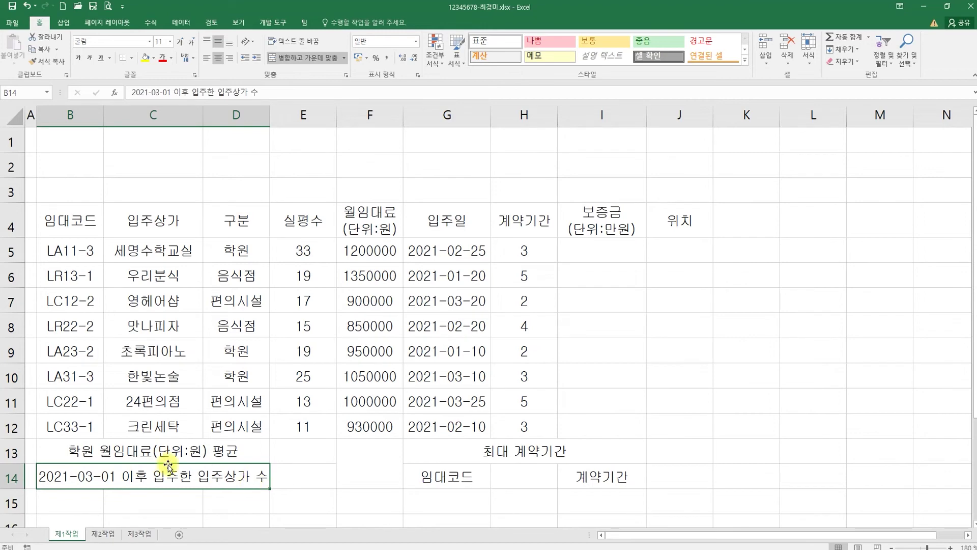
click(82, 217)
click(153, 218)
click(222, 211)
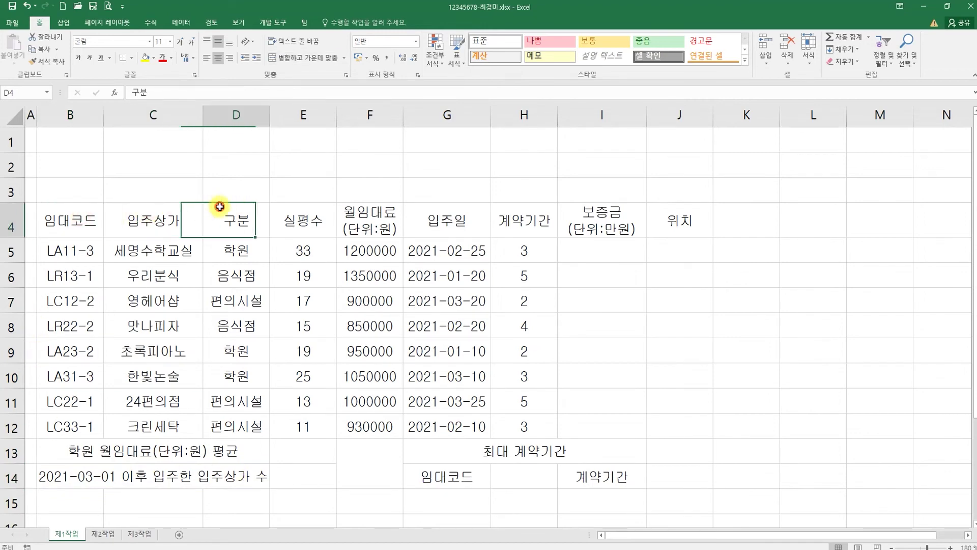
drag(268, 118, 281, 118)
drag(102, 117, 112, 116)
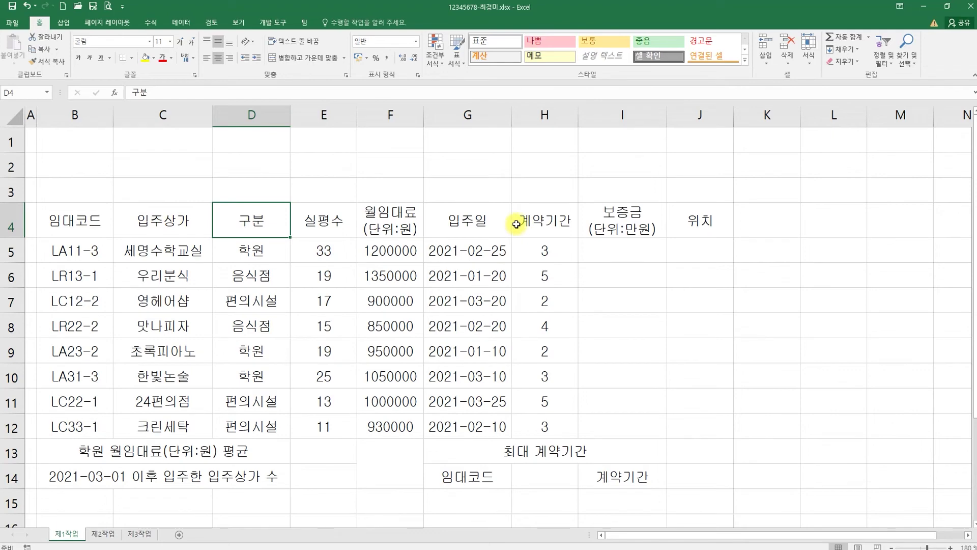
Apply all borders and a thick outside border to the whole table B4:J14
click(161, 468)
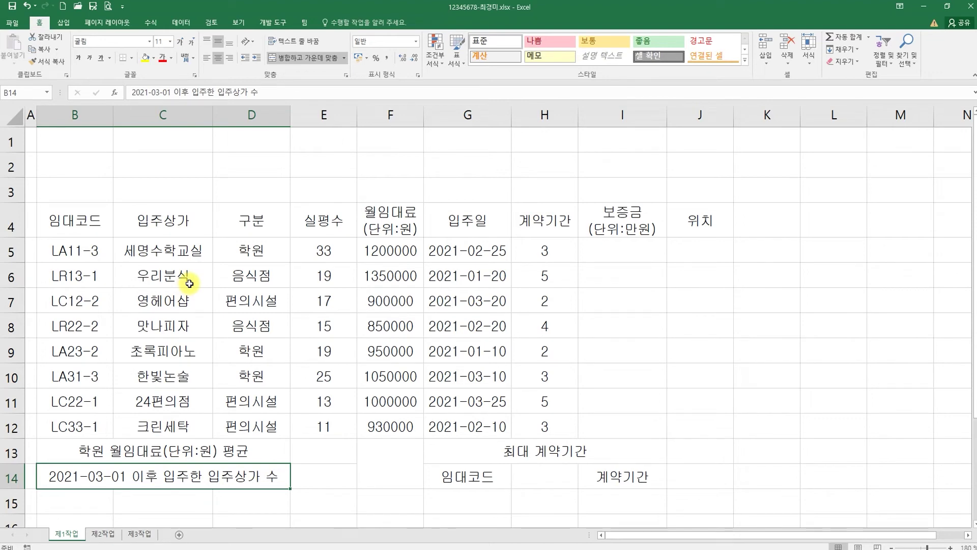
drag(86, 222, 718, 472)
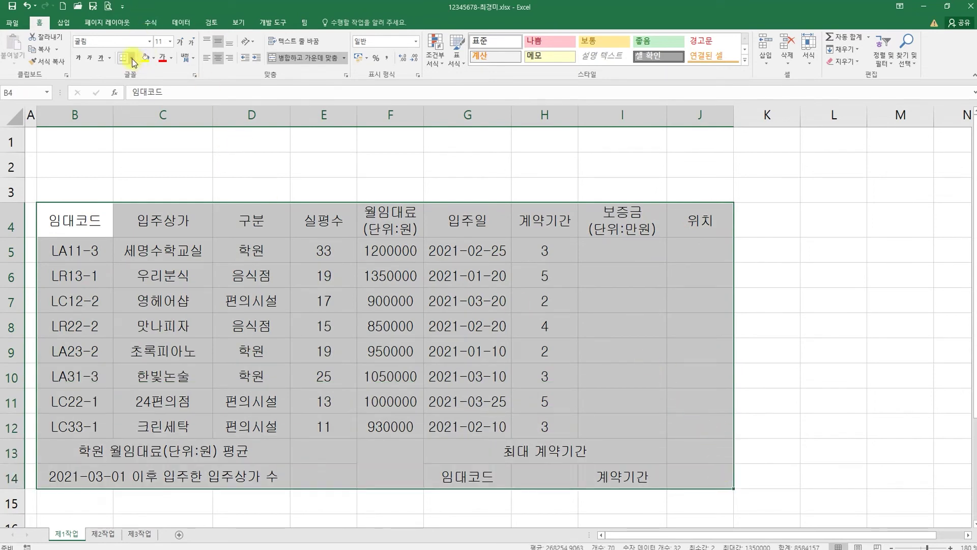
key(alt)
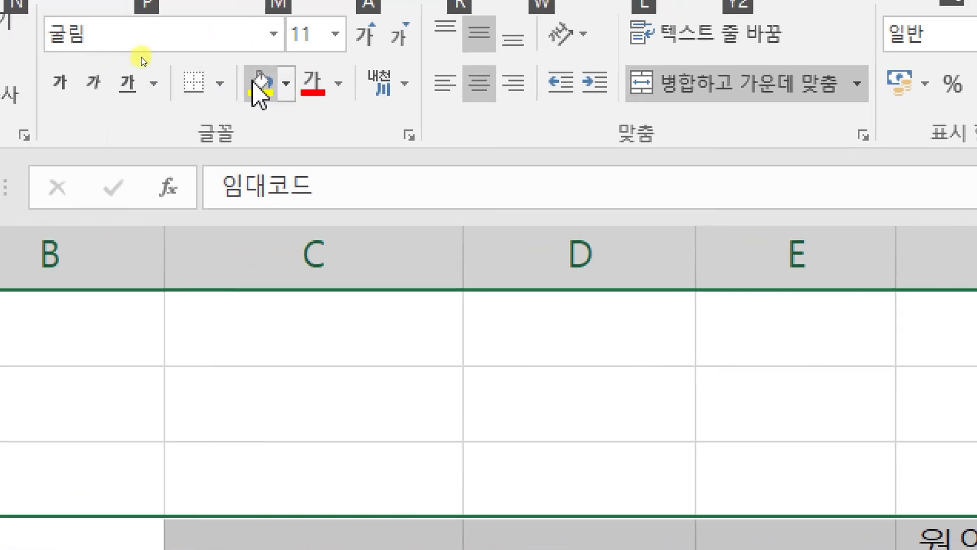
click(219, 84)
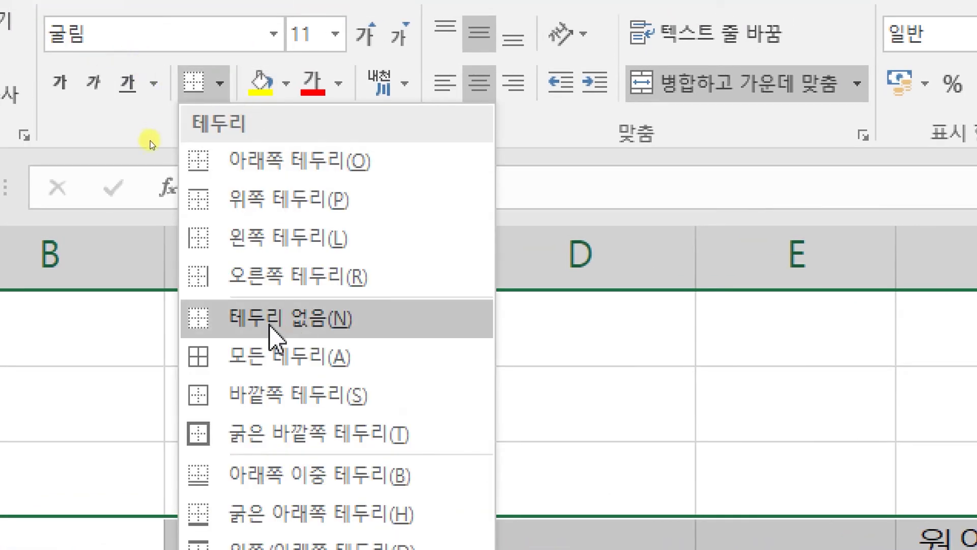
click(286, 358)
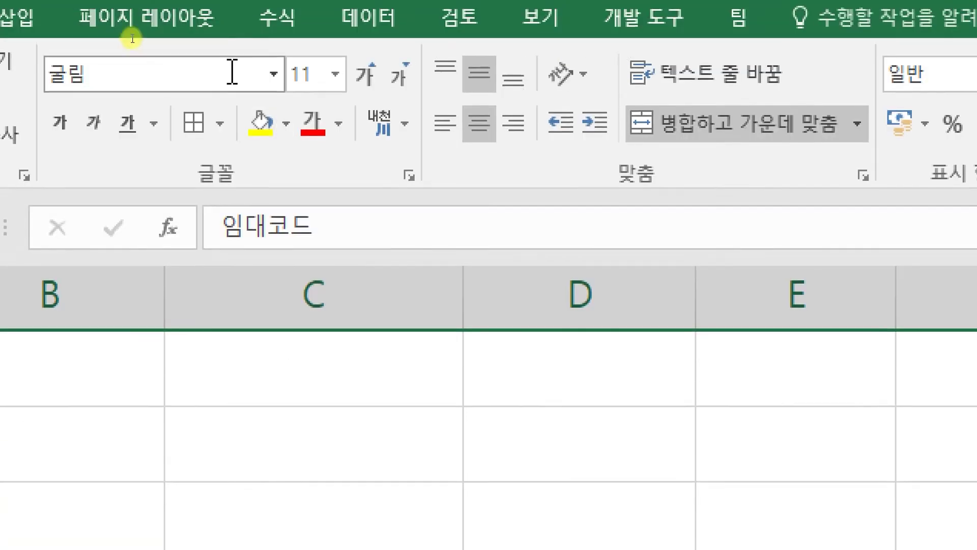
click(220, 132)
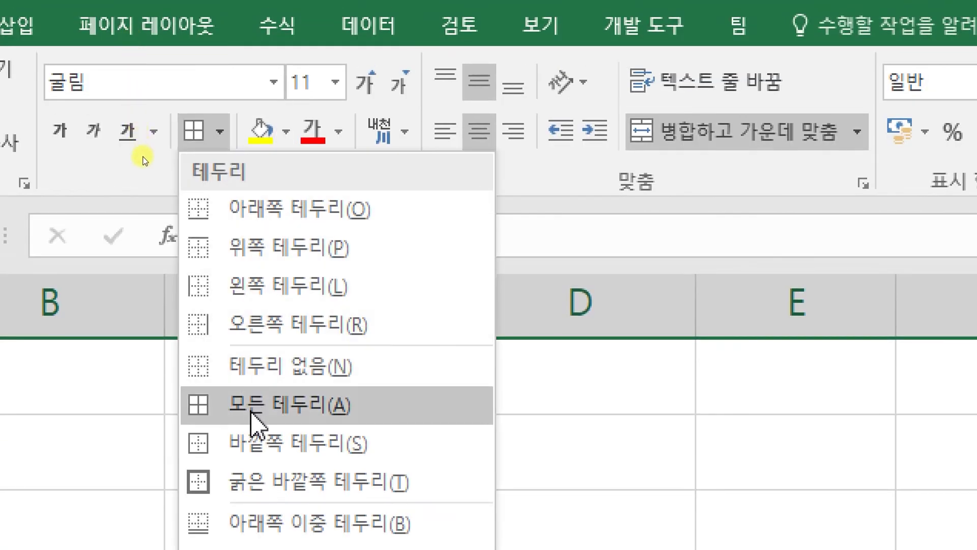
click(263, 482)
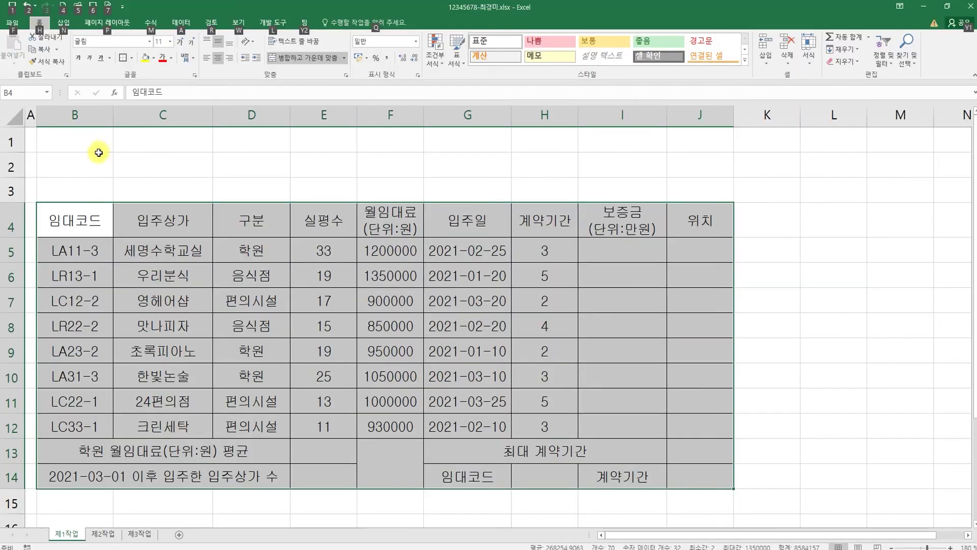
Apply a thick outside border around the data rows B5:J12
click(69, 360)
drag(176, 251, 700, 417)
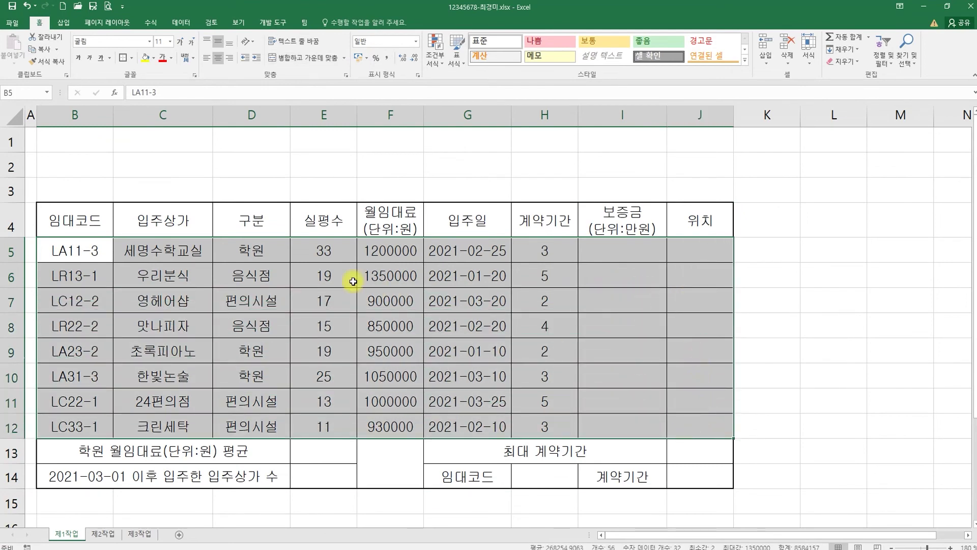
click(122, 59)
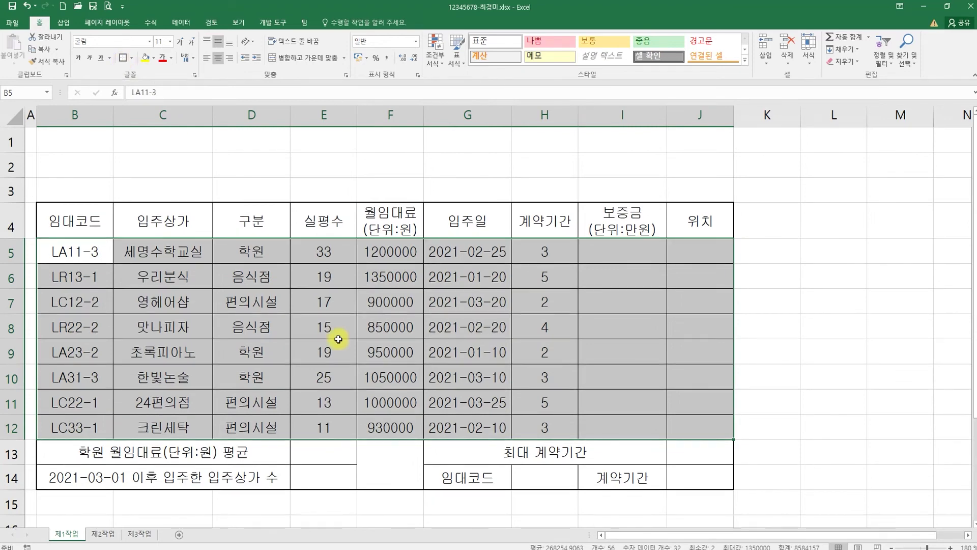
click(381, 187)
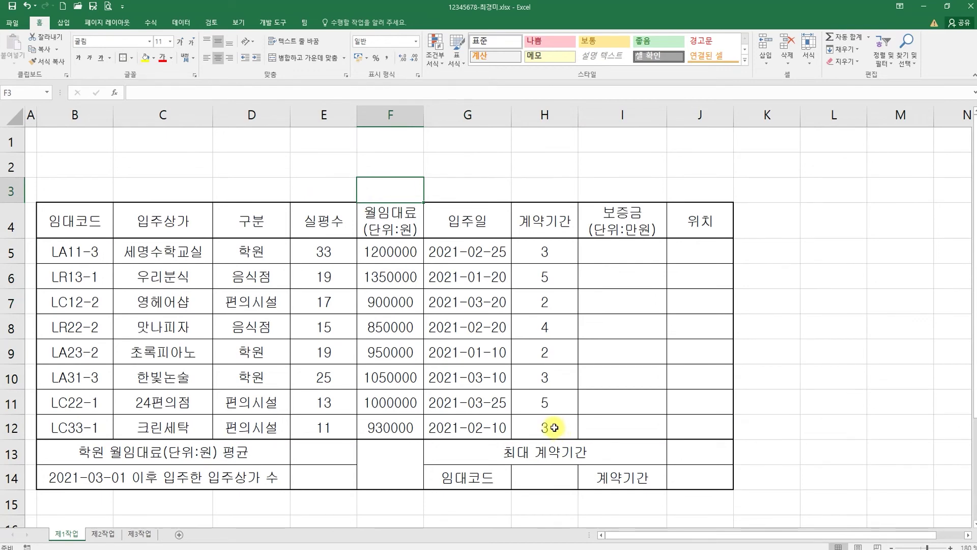
Add both diagonal borders to the merged empty cell F13:F14 to cross it out
click(394, 458)
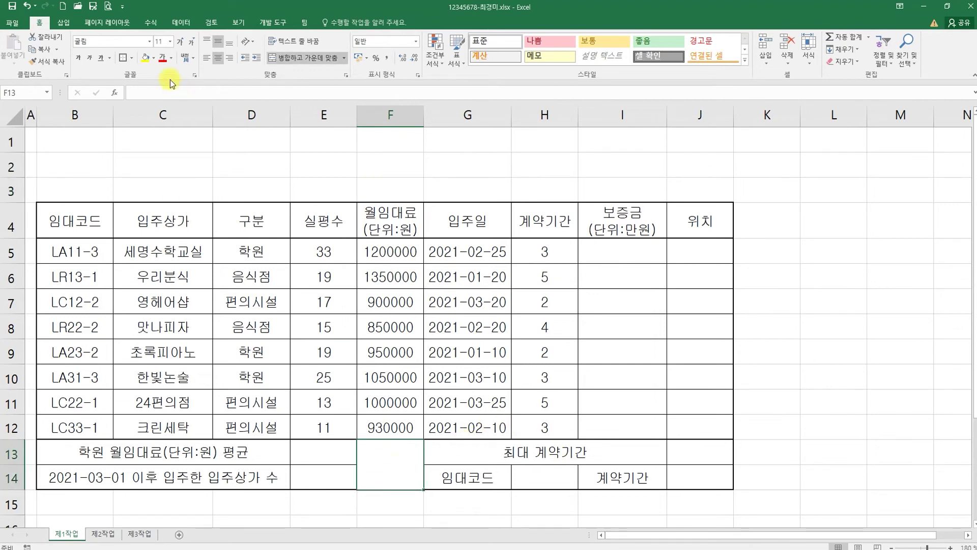
click(132, 59)
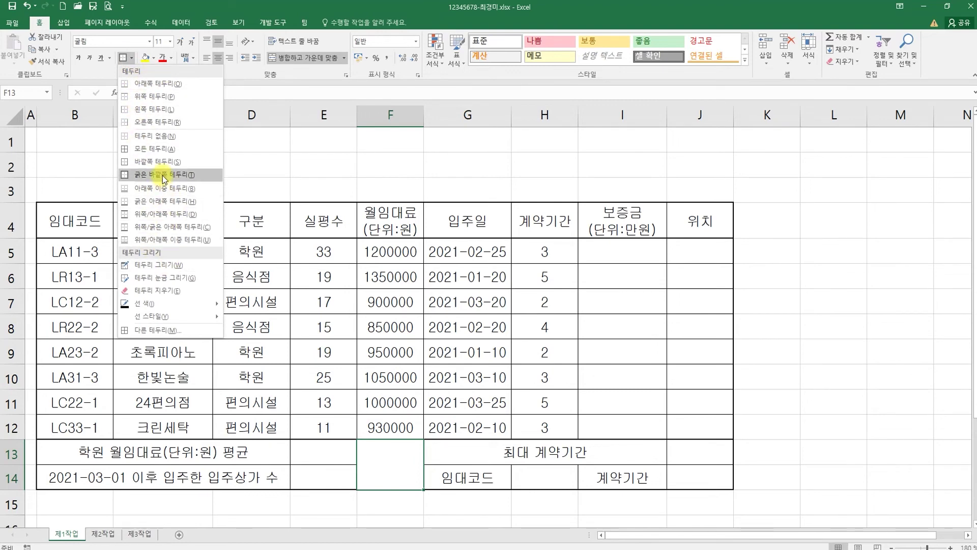
click(162, 332)
drag(629, 122, 429, 108)
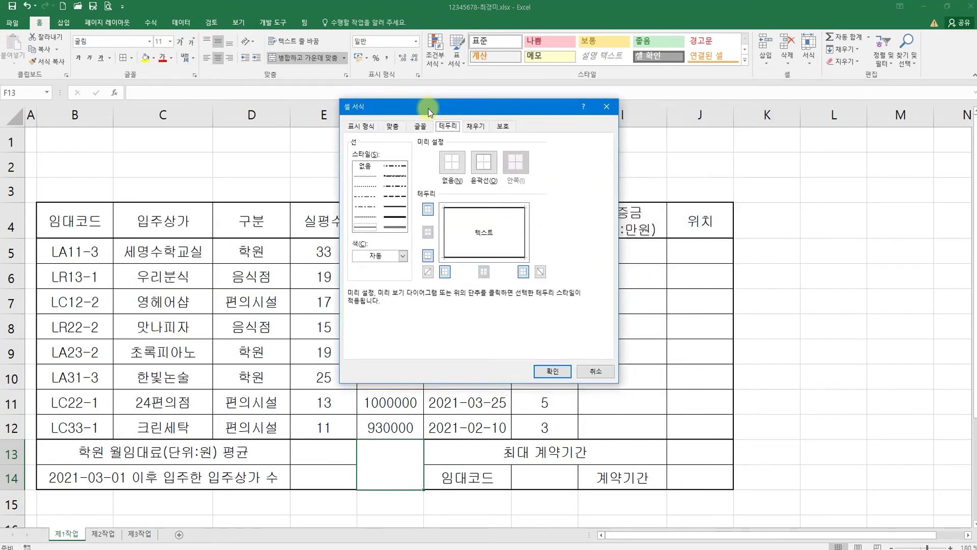
click(429, 272)
click(540, 271)
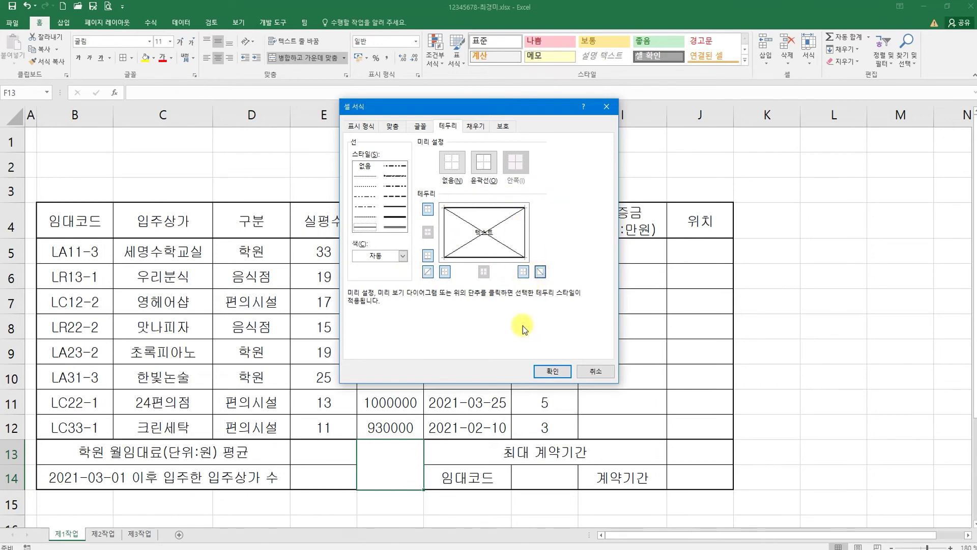
click(554, 370)
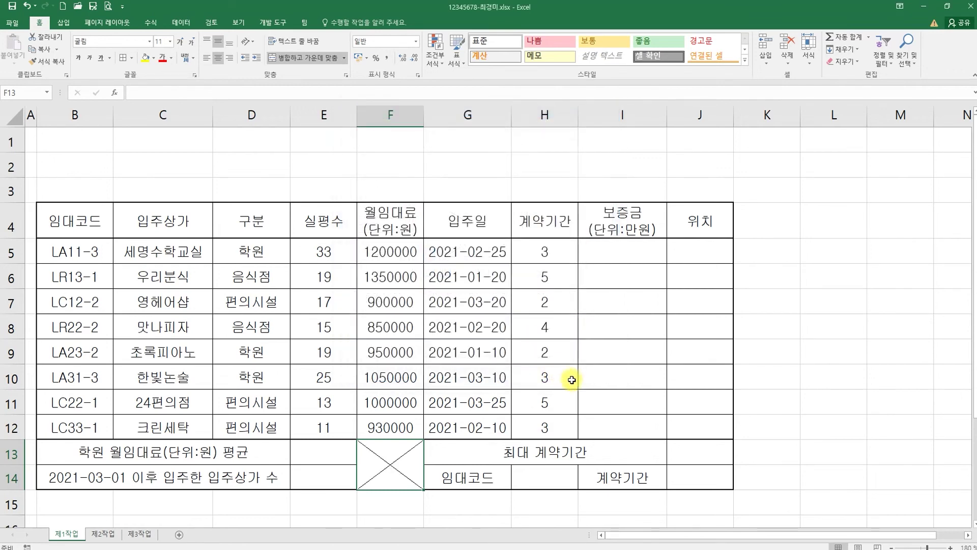
click(92, 162)
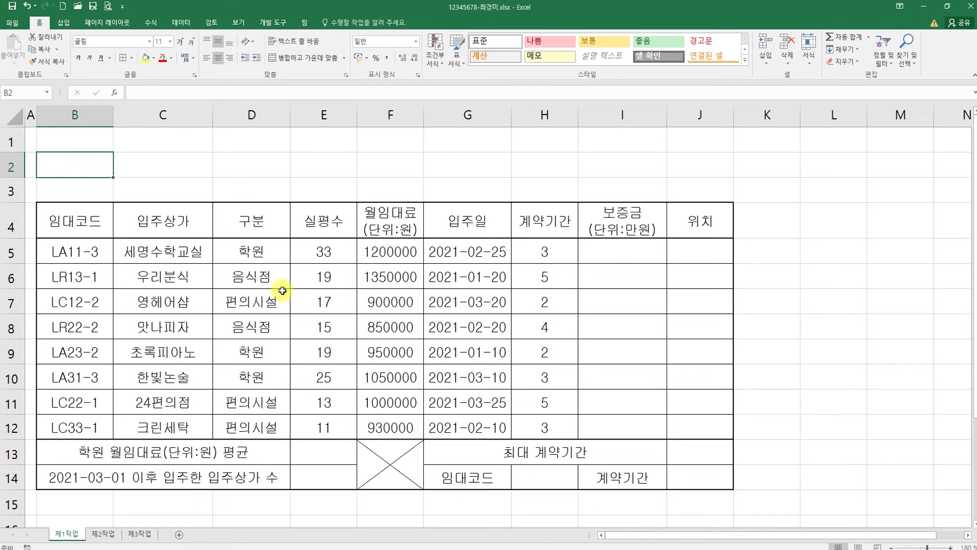
Enter the heading 인구비율 in cell L4 and the sample value 12% in L5, outside the table
click(836, 226)
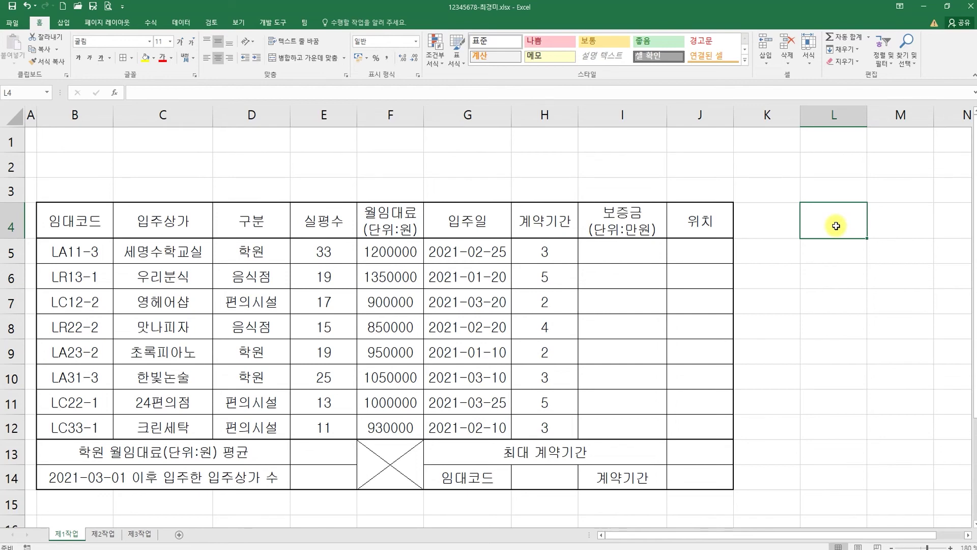
text(인구비율)
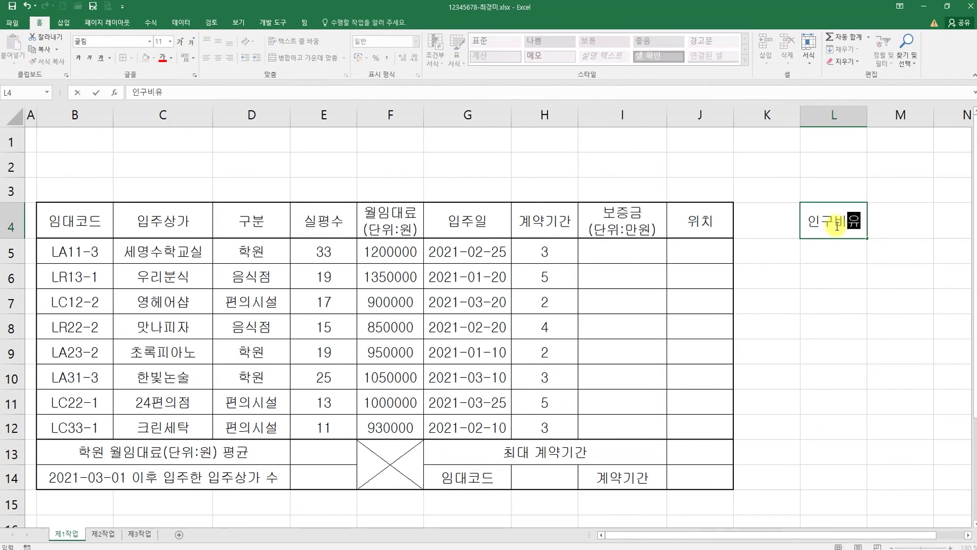
key(Return)
text(12)
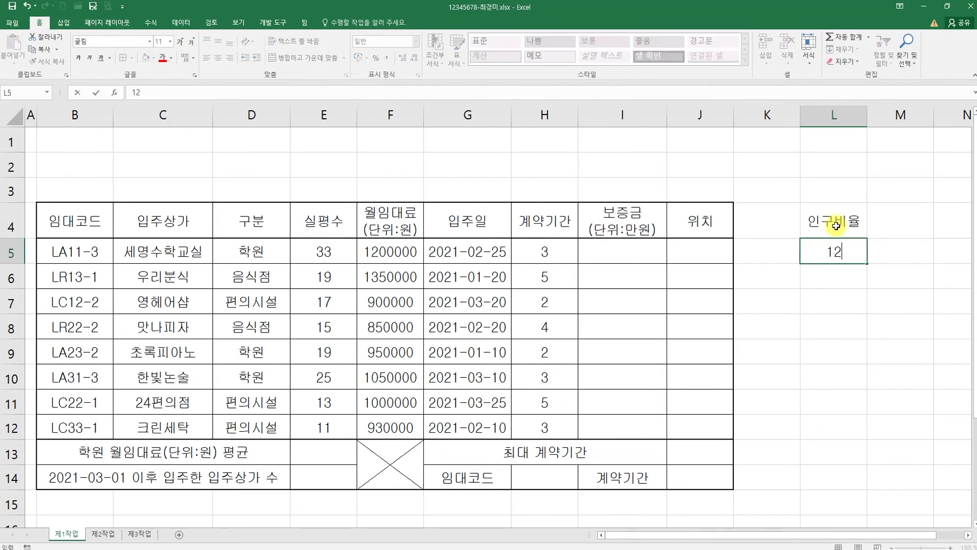
text(%)
key(Return)
Apply the percent style to L5:L12 and enter 13% in L6 and 15% in L7
drag(842, 251, 853, 428)
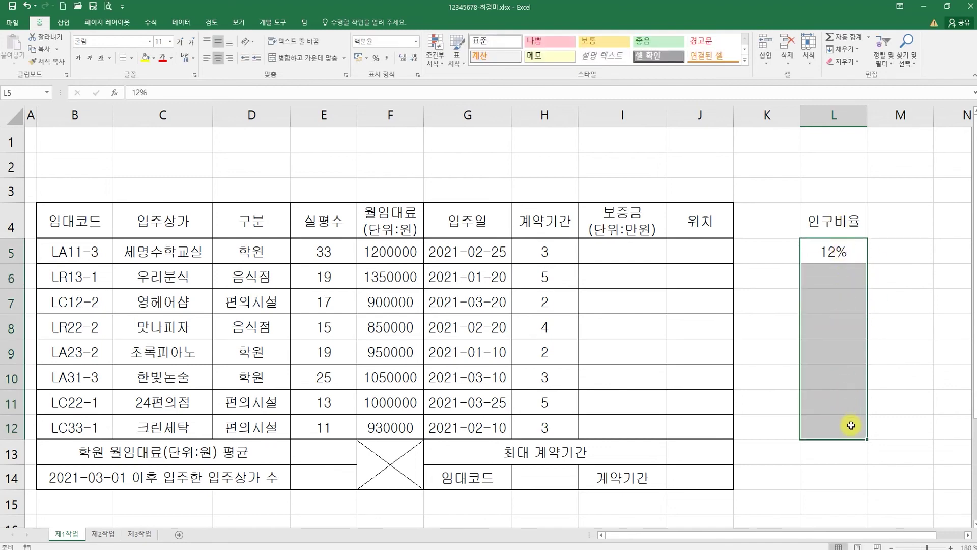
click(376, 59)
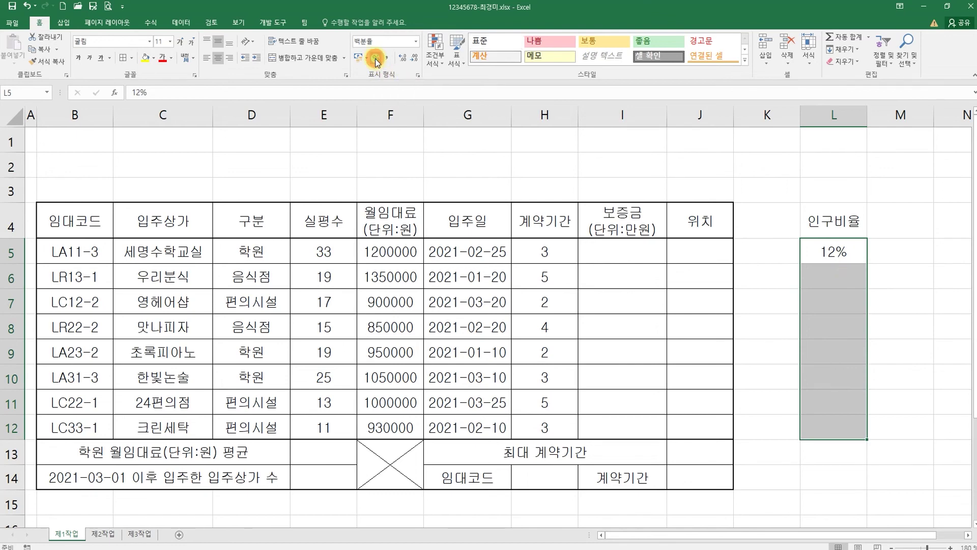
click(844, 253)
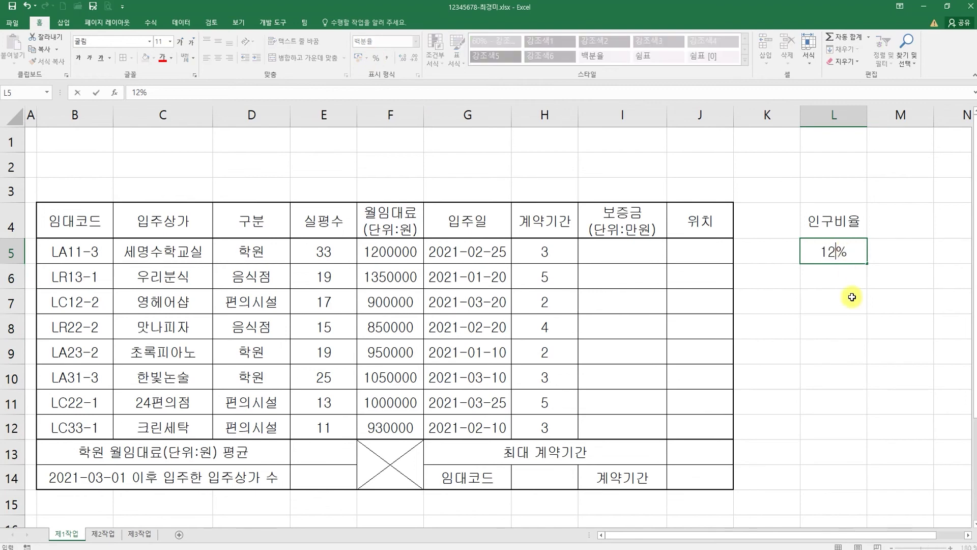
click(840, 279)
text(13)
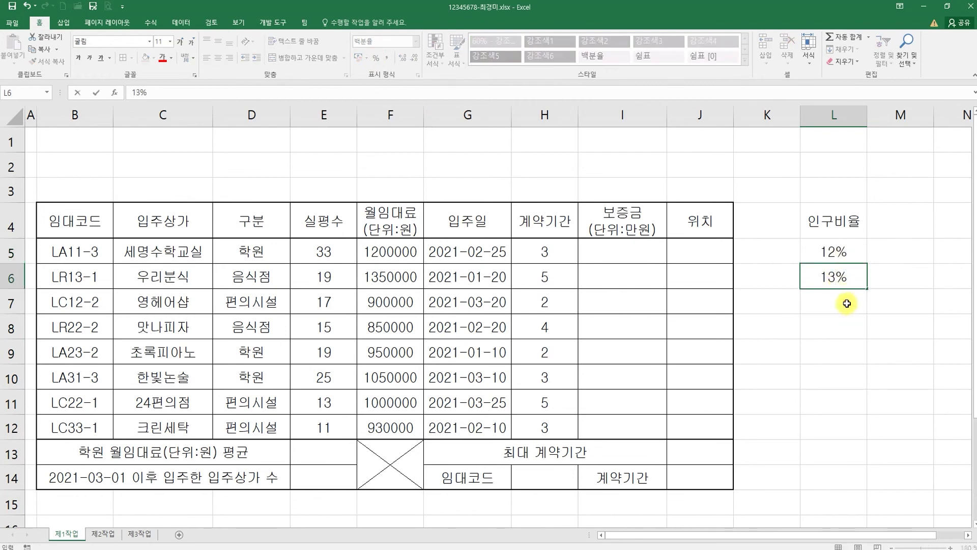
click(847, 303)
text(15)
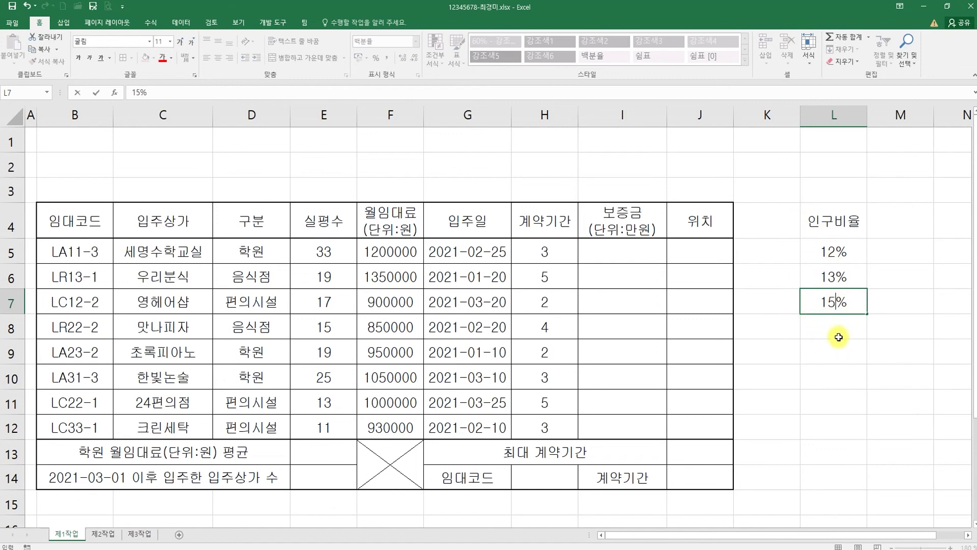
click(838, 330)
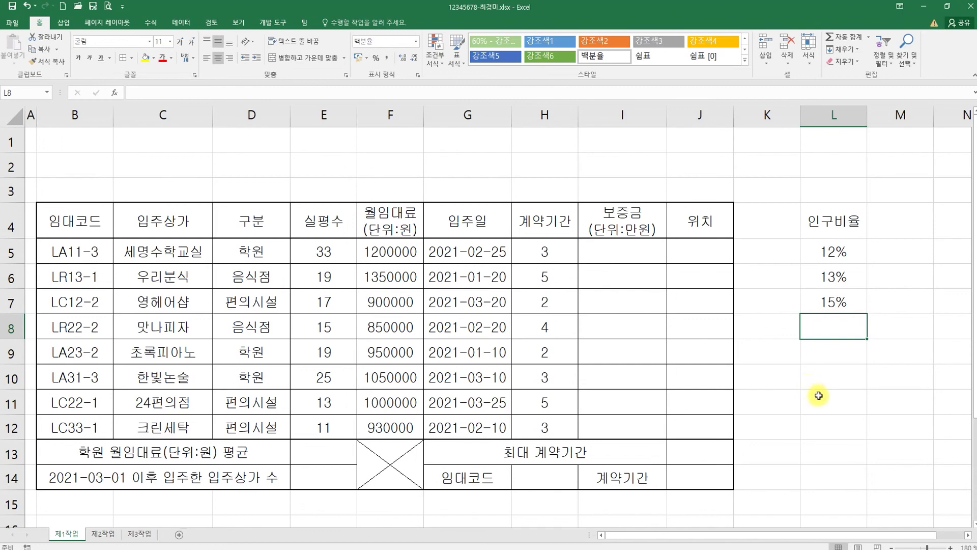
drag(59, 221, 700, 219)
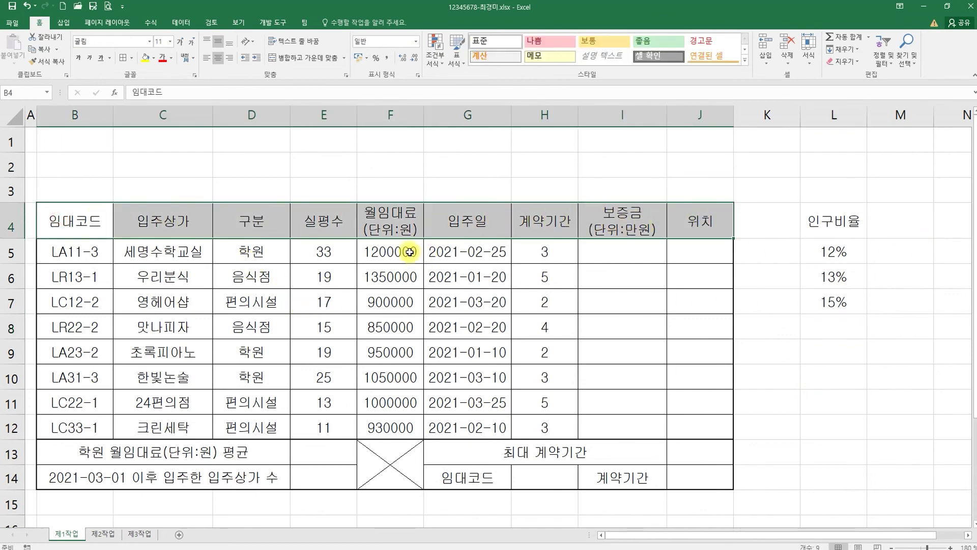
drag(482, 251, 481, 426)
drag(478, 246, 497, 428)
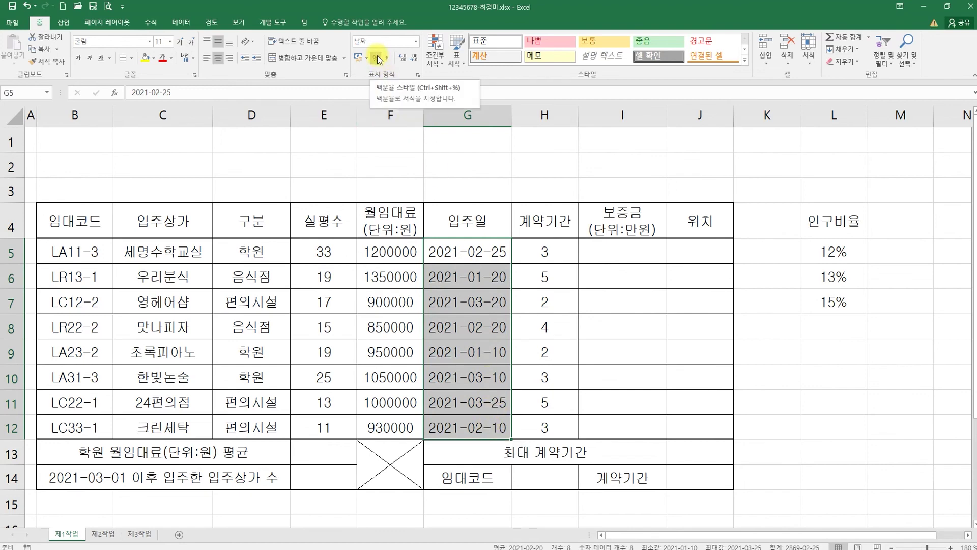
click(75, 249)
drag(75, 249, 571, 417)
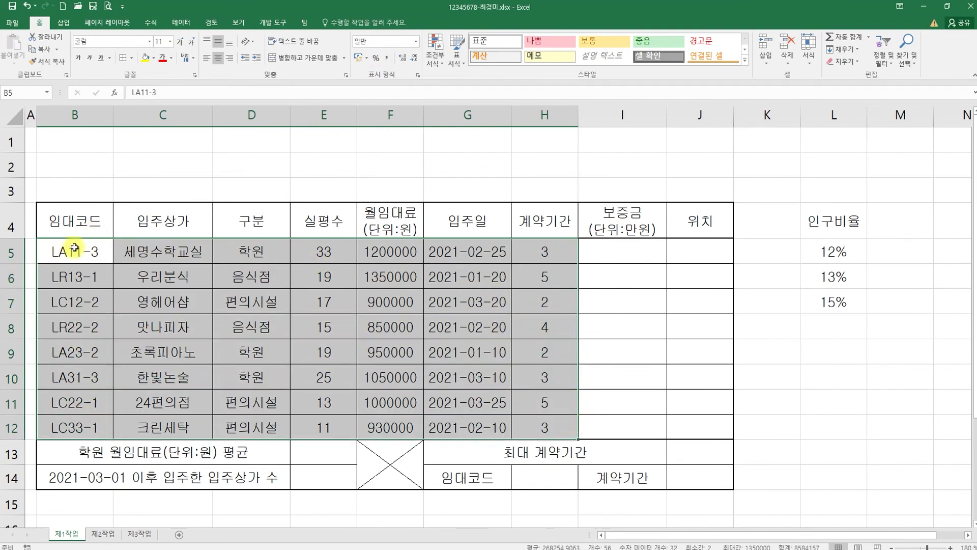
click(170, 164)
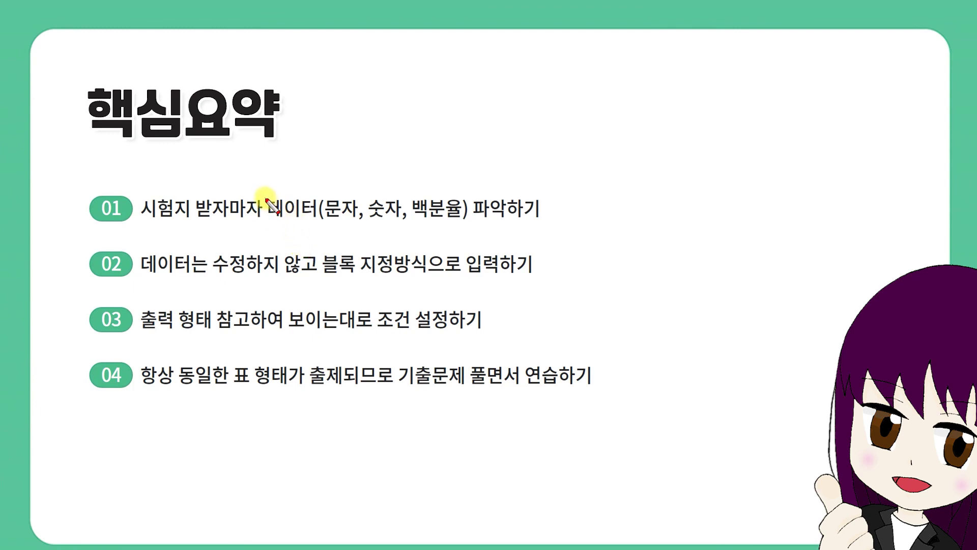
drag(265, 196, 469, 223)
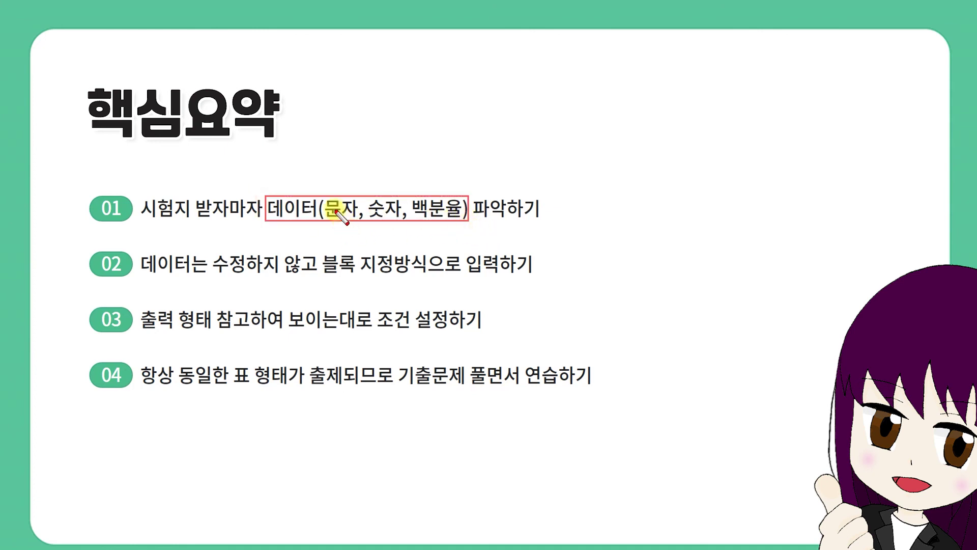